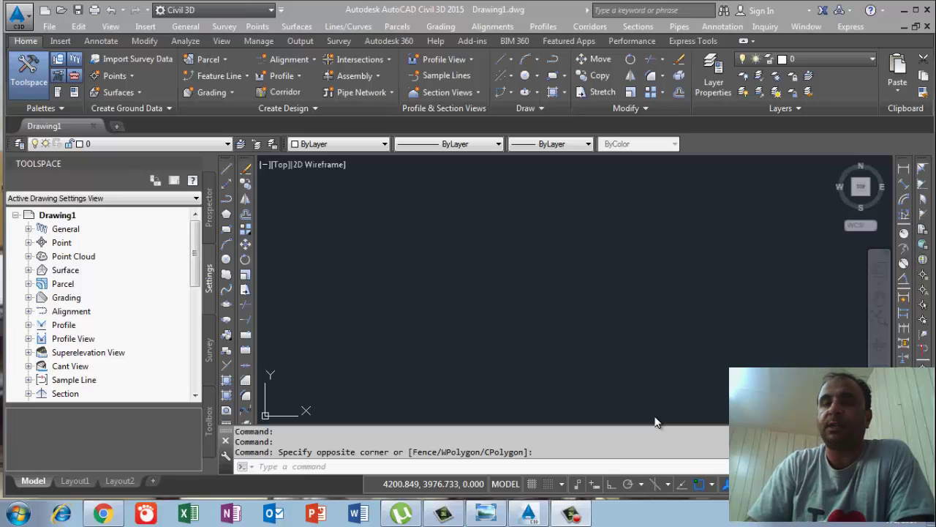
- Create a COGO point manually at 100,100 with the description TR and an elevation of 100
{"action": "left_click", "coordinate": [575, 517]}
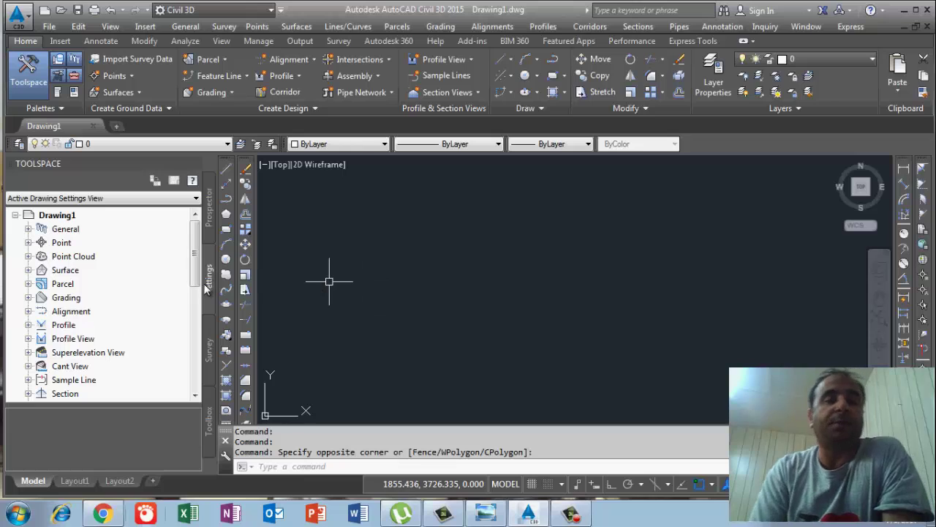
{"action": "left_click", "coordinate": [131, 76]}
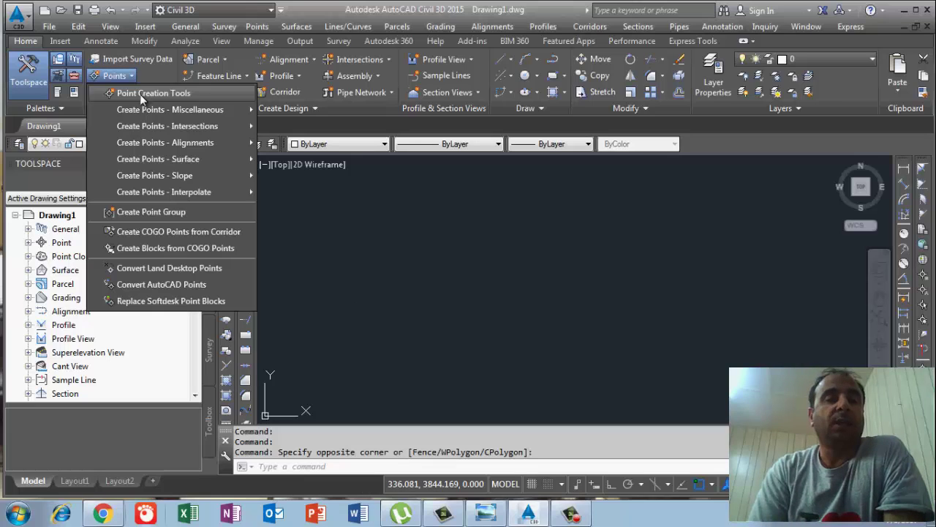
{"action": "key", "text": "Return"}
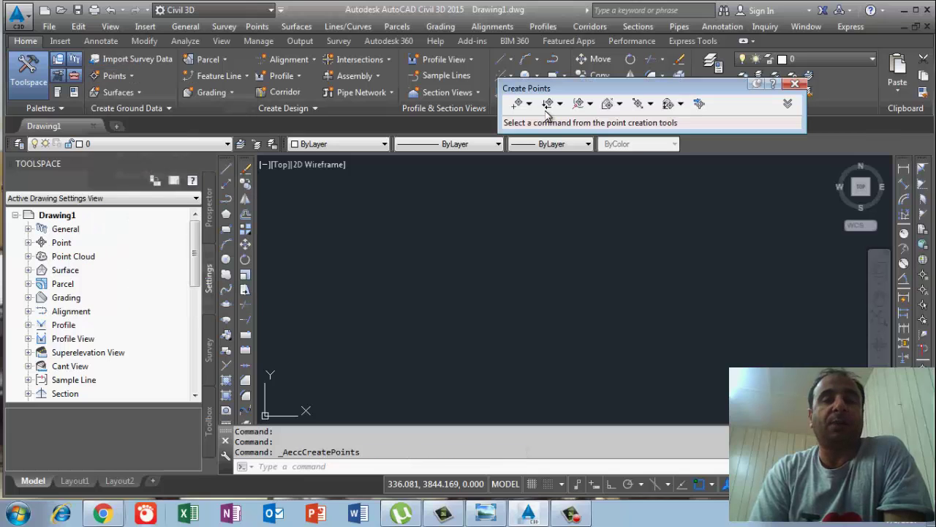
{"action": "left_click", "coordinate": [518, 104]}
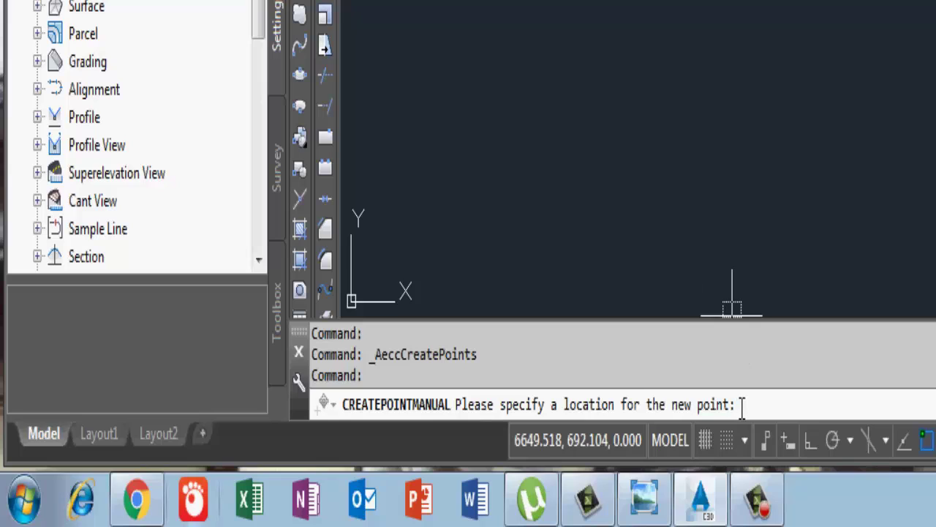
{"action": "type", "text": "1"}
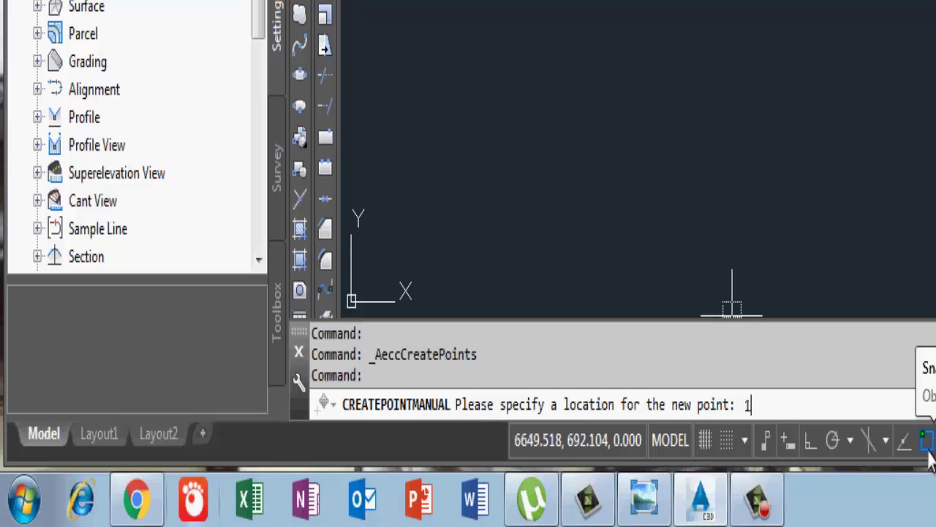
{"action": "type", "text": "00,100"}
{"action": "key", "text": "Return"}
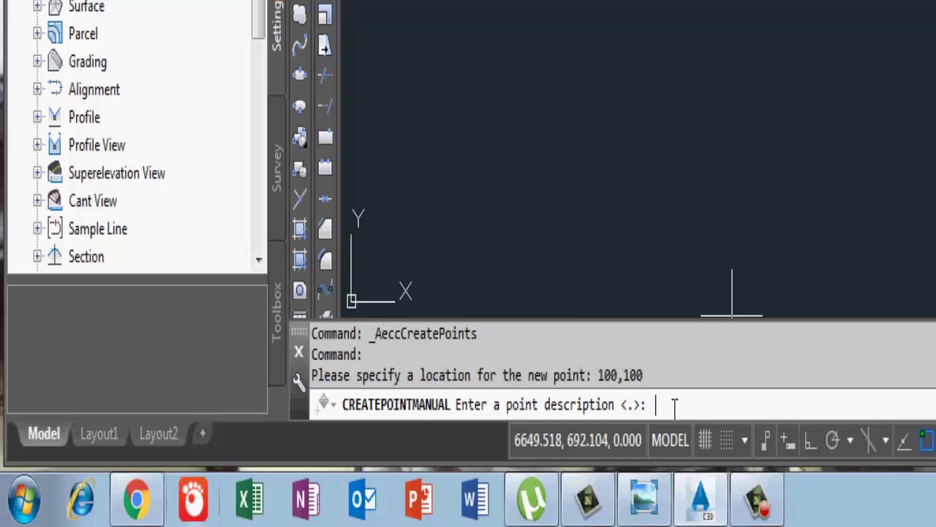
{"action": "type", "text": "TR"}
{"action": "key", "text": "Return"}
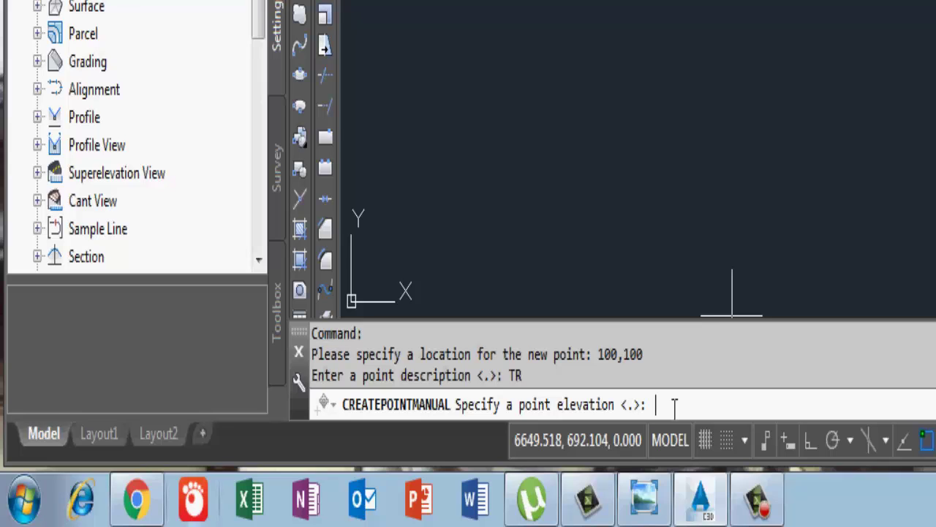
{"action": "type", "text": "100"}
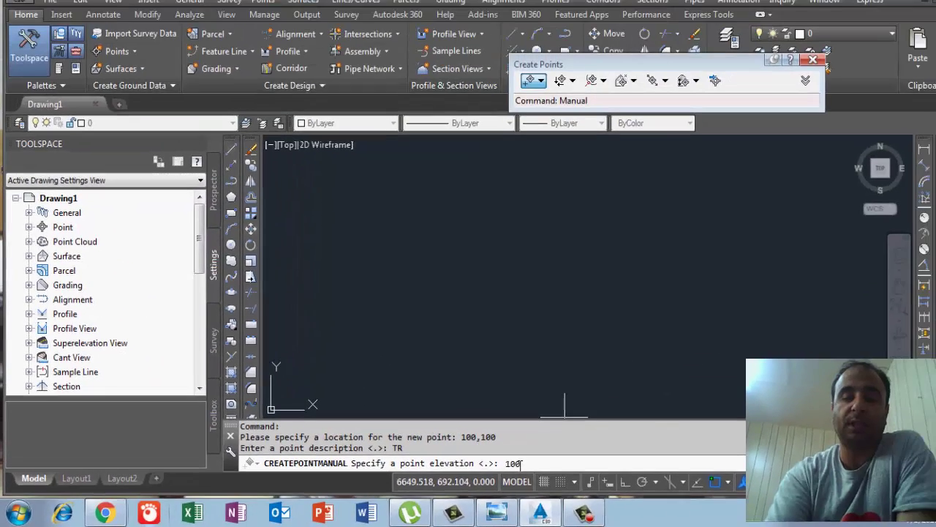
{"action": "key", "text": "Return"}
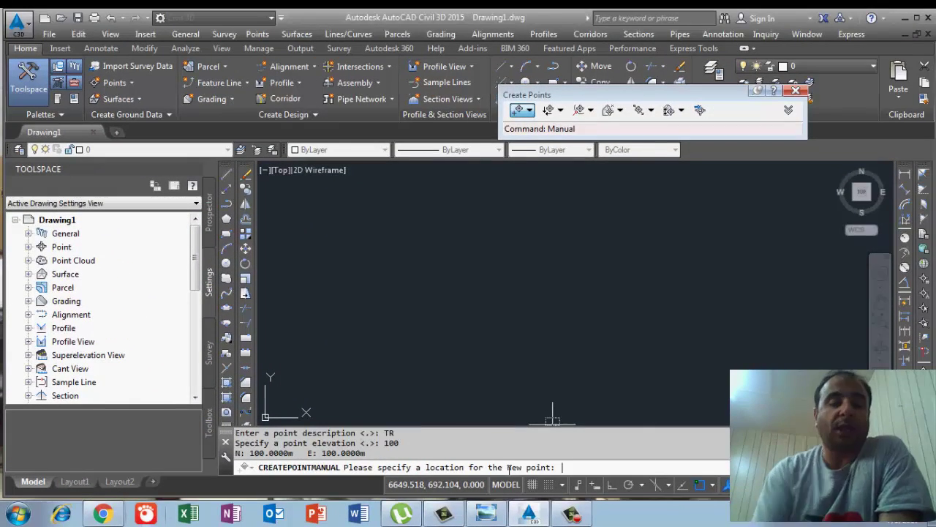
{"action": "key", "text": "Escape"}
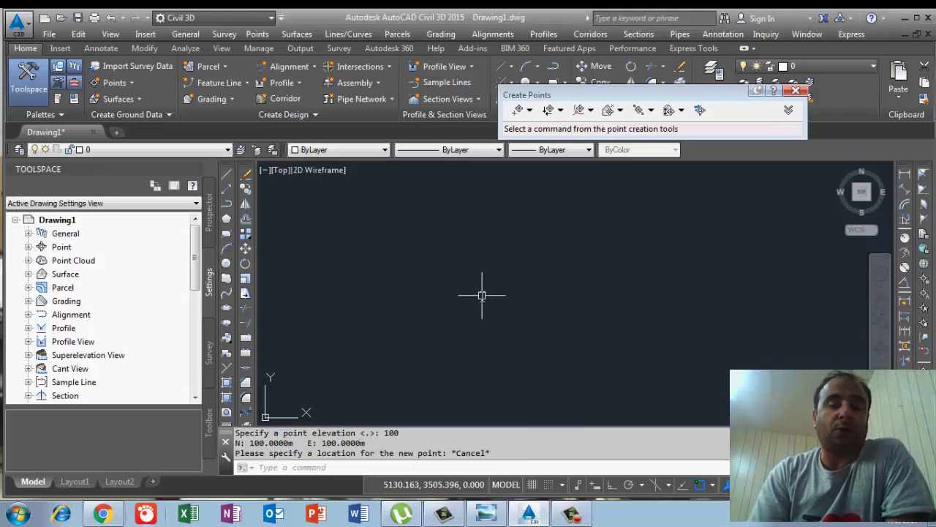
- Zoom to the extents of the drawing and examine the new point's label and COGO point details
{"action": "middle_click", "coordinate": [579, 289]}
{"action": "middle_click", "coordinate": [579, 289]}
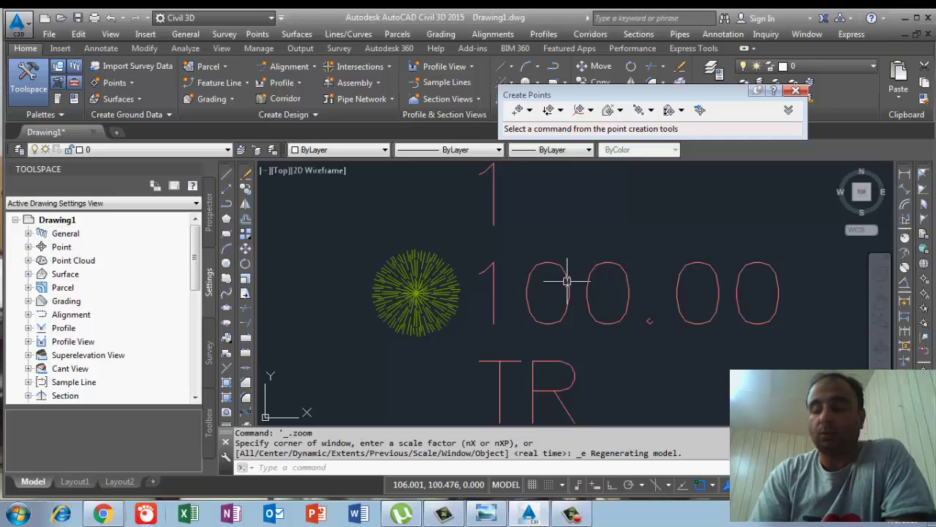
{"action": "scroll", "coordinate": [486, 304], "scroll_direction": "down", "scroll_amount": 2}
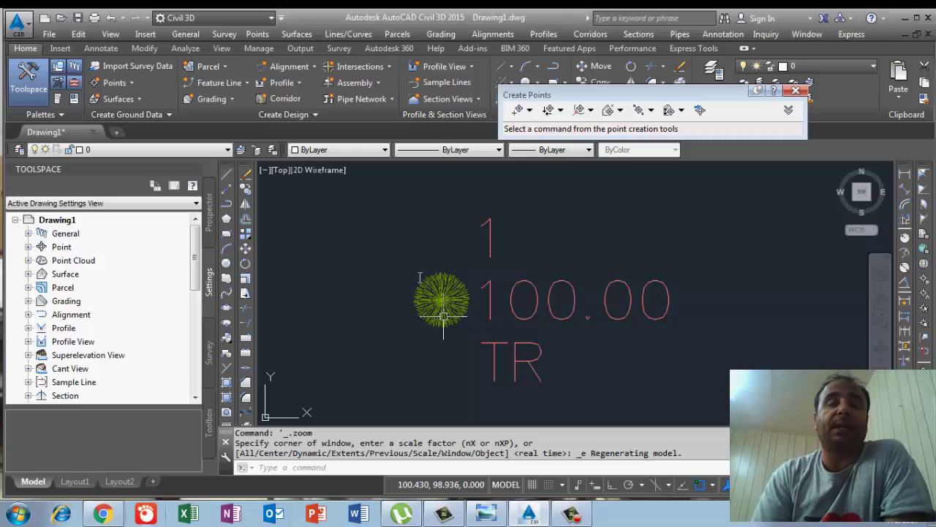
{"action": "scroll", "coordinate": [460, 315], "scroll_direction": "down", "scroll_amount": 2}
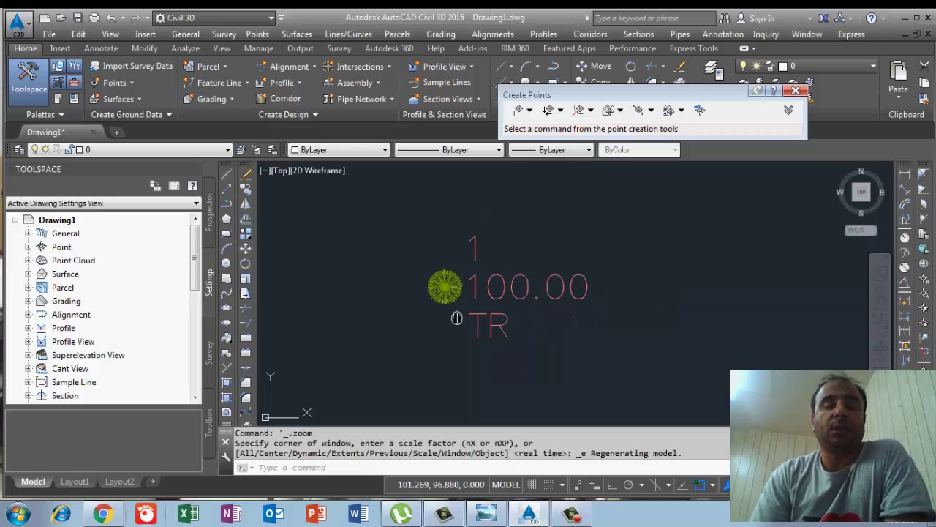
{"action": "middle_click_drag", "start_coordinate": [456, 317], "coordinate": [363, 272]}
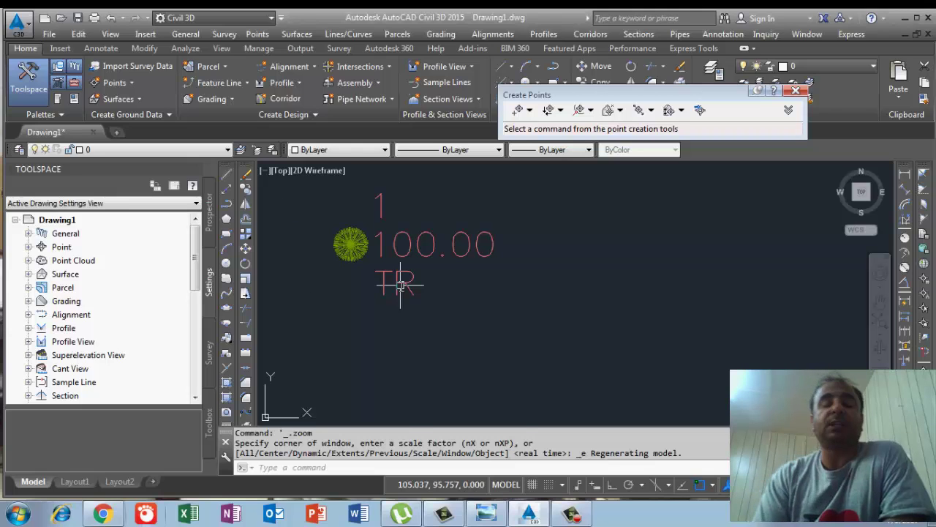
{"action": "mouse_move", "coordinate": [401, 285]}
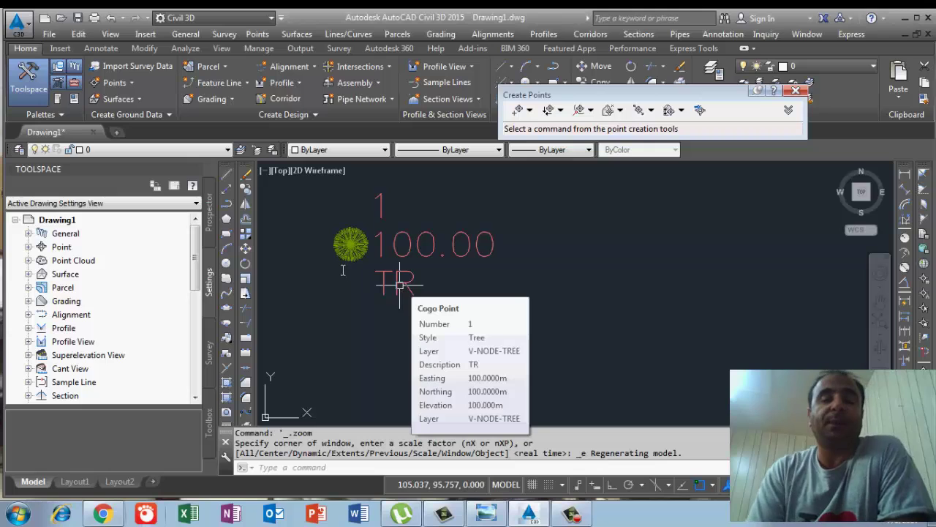
- Set the point's description format to TREE in the point editor and widen its point number column
{"action": "left_click", "coordinate": [386, 237]}
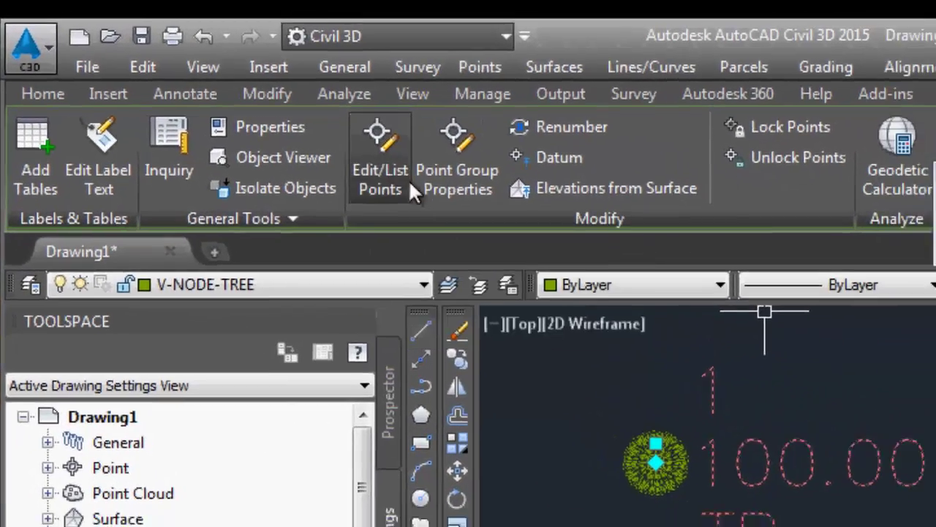
{"action": "left_click", "coordinate": [407, 182]}
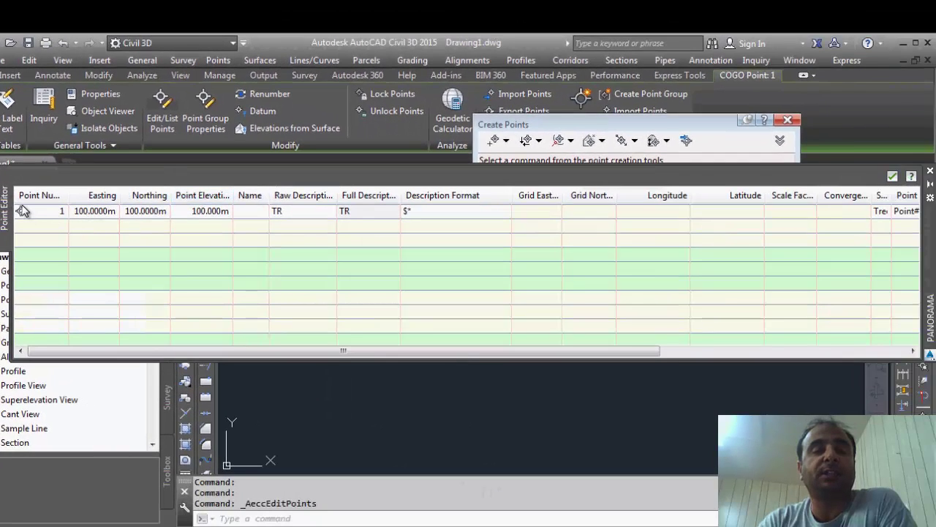
{"action": "left_click_drag", "start_coordinate": [87, 195], "coordinate": [111, 195]}
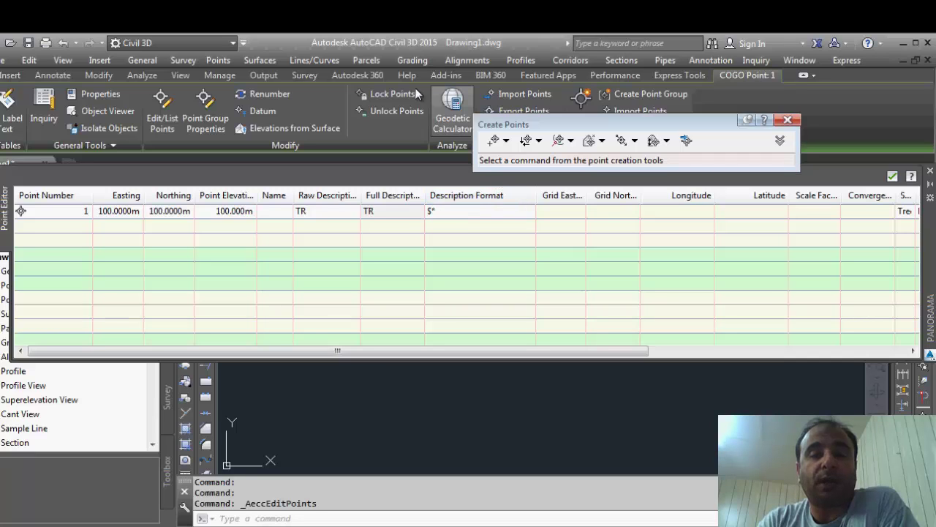
{"action": "left_click", "coordinate": [444, 212]}
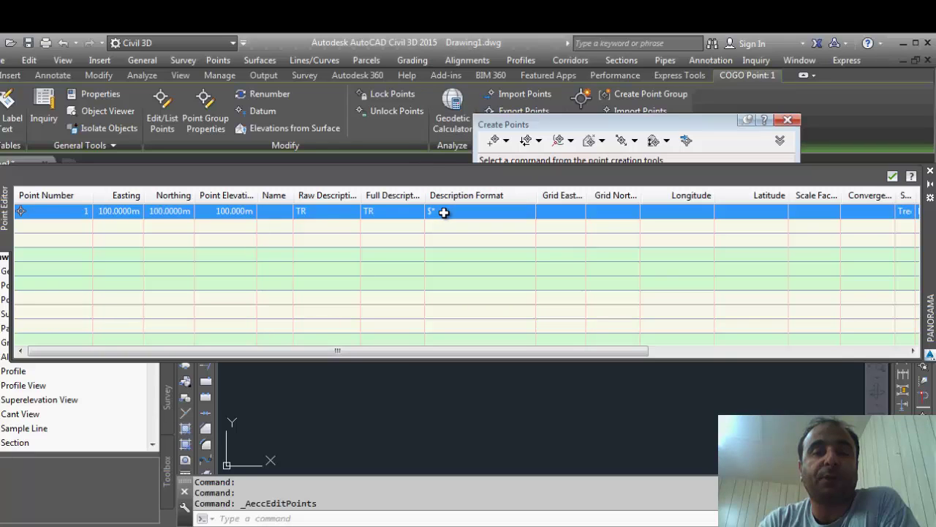
{"action": "left_click", "coordinate": [491, 216]}
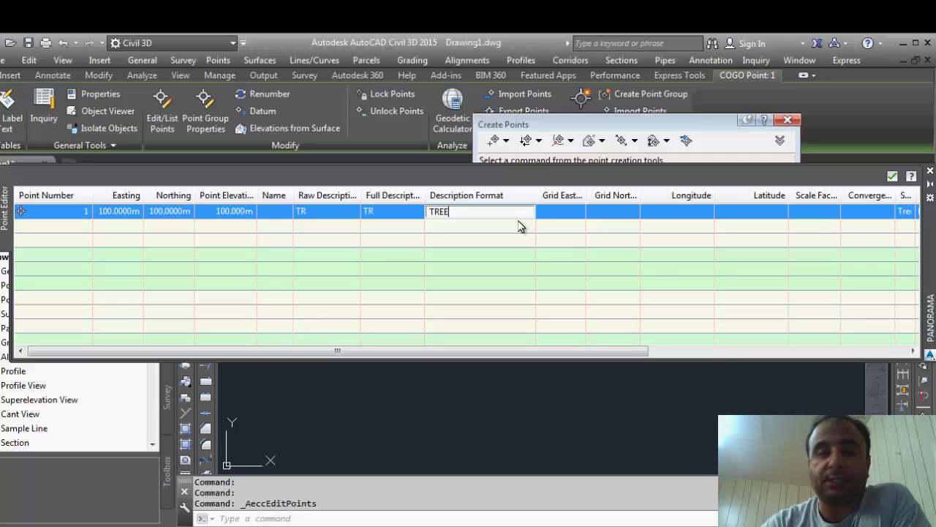
{"action": "left_click", "coordinate": [585, 160]}
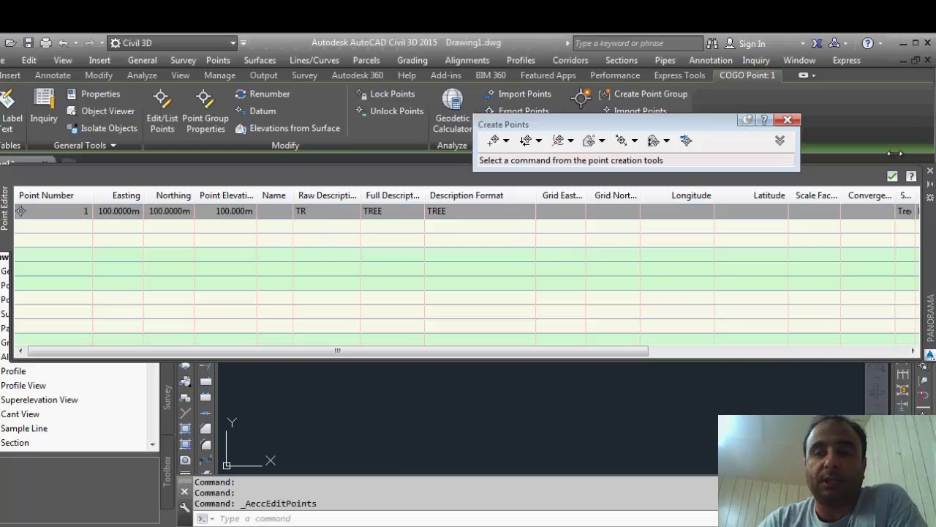
{"action": "left_click", "coordinate": [893, 176]}
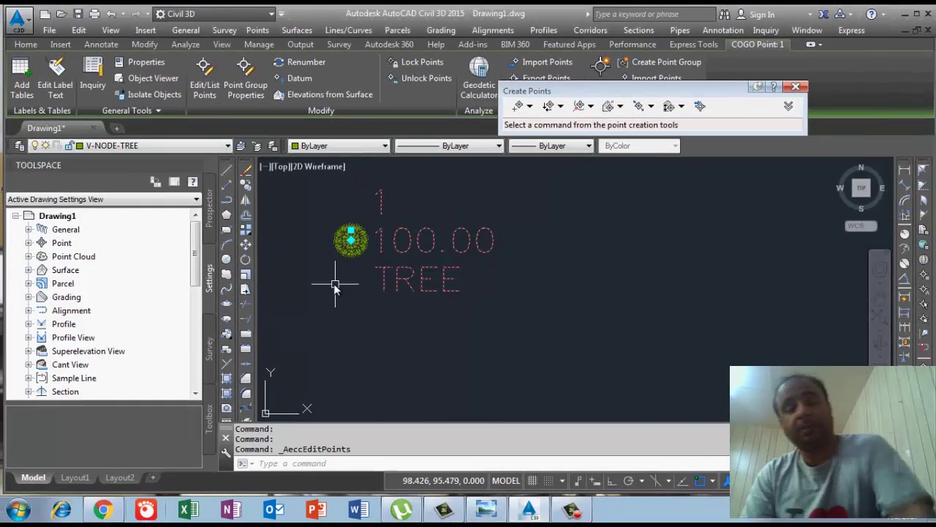
{"action": "key", "text": "Escape"}
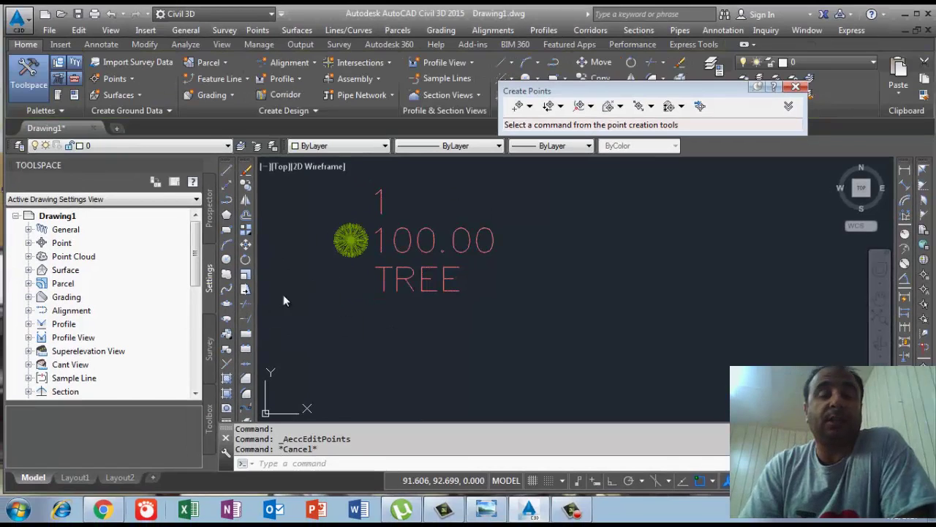
- Reopen the point editor for the tree point and review its raw description, full description and description format
{"action": "left_click", "coordinate": [379, 237]}
{"action": "right_click", "coordinate": [381, 238]}
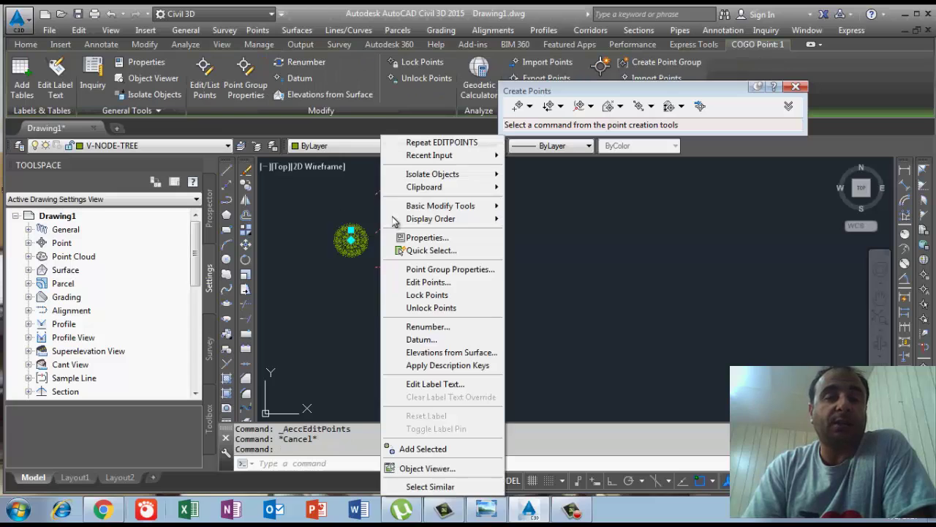
{"action": "left_click", "coordinate": [334, 189]}
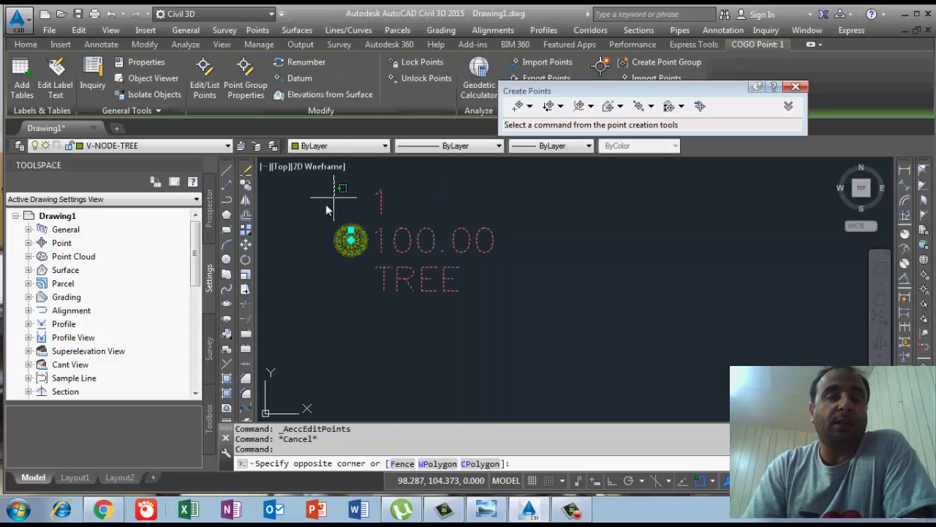
{"action": "left_click", "coordinate": [212, 90]}
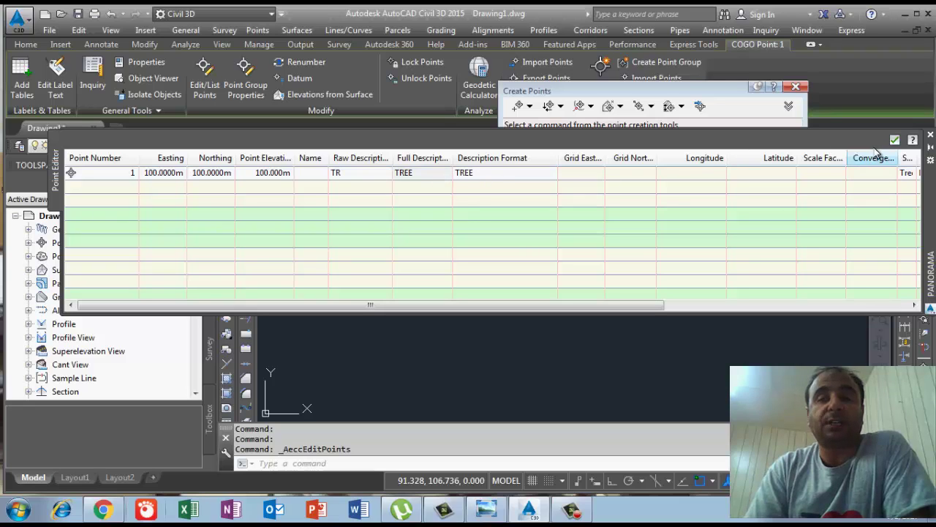
{"action": "left_click", "coordinate": [895, 140]}
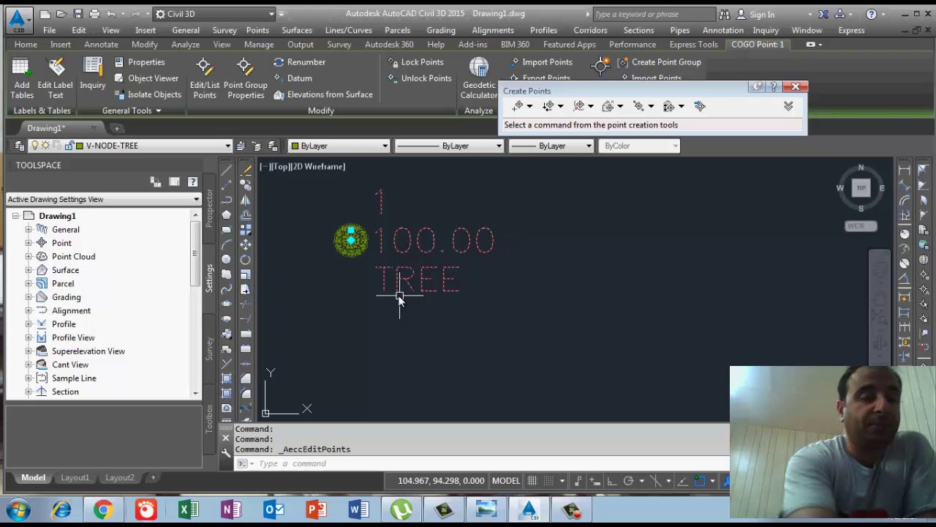
{"action": "key", "text": "Escape"}
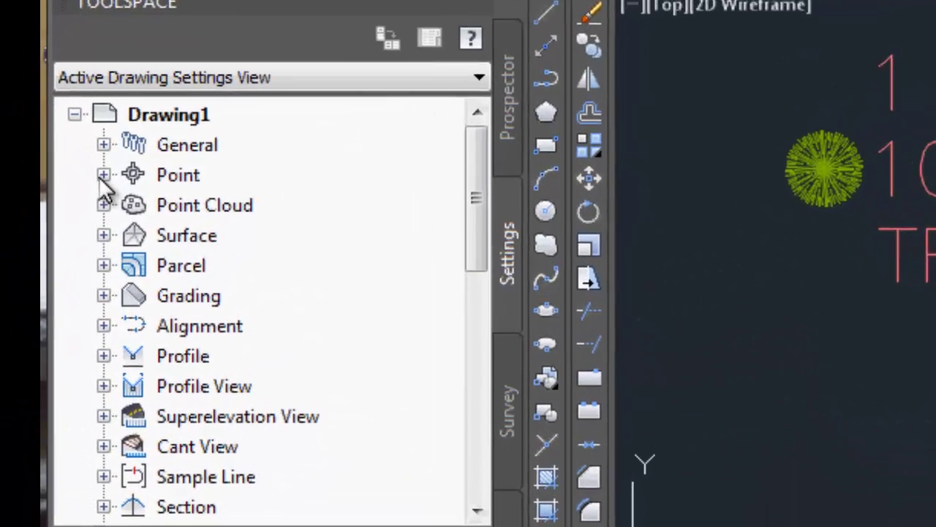
- Open the keys of the Civil 3D description key set for editing in the drawing's point settings
{"action": "left_click", "coordinate": [103, 175]}
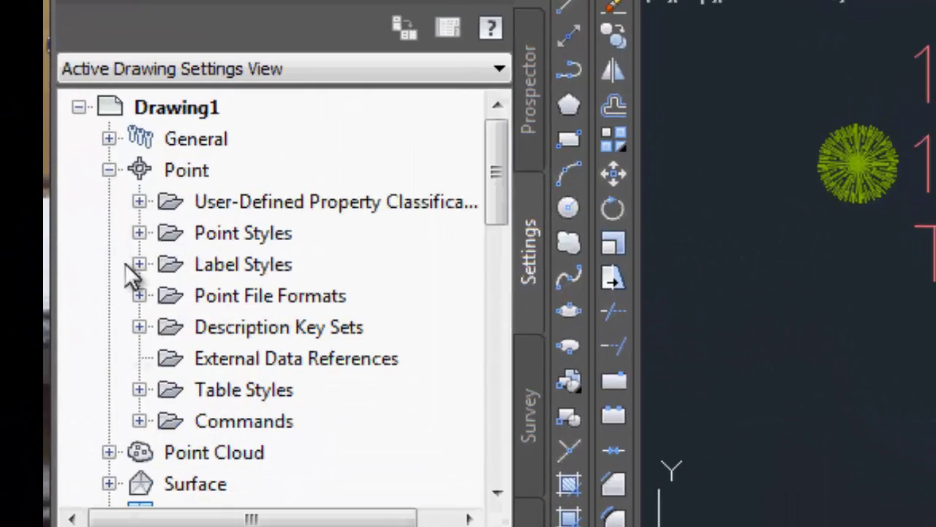
{"action": "left_click", "coordinate": [139, 328]}
{"action": "left_click", "coordinate": [240, 357]}
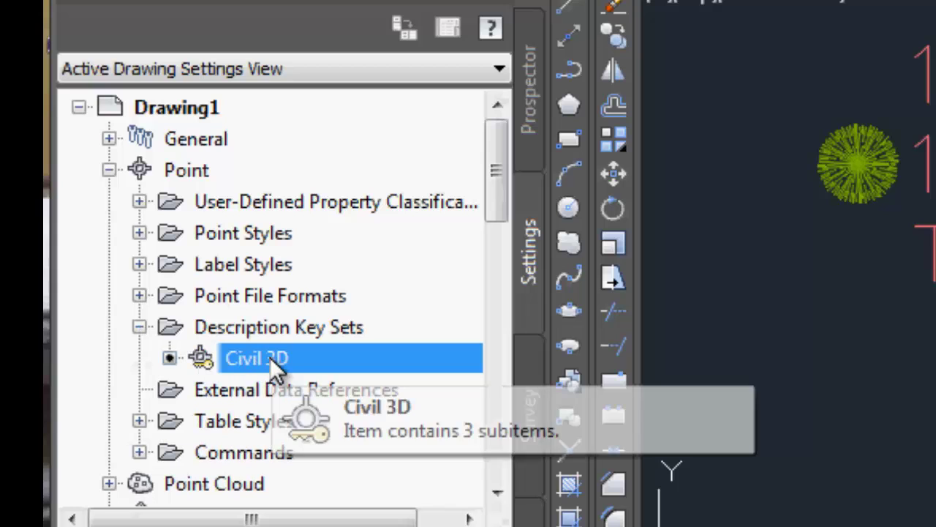
{"action": "right_click", "coordinate": [270, 357]}
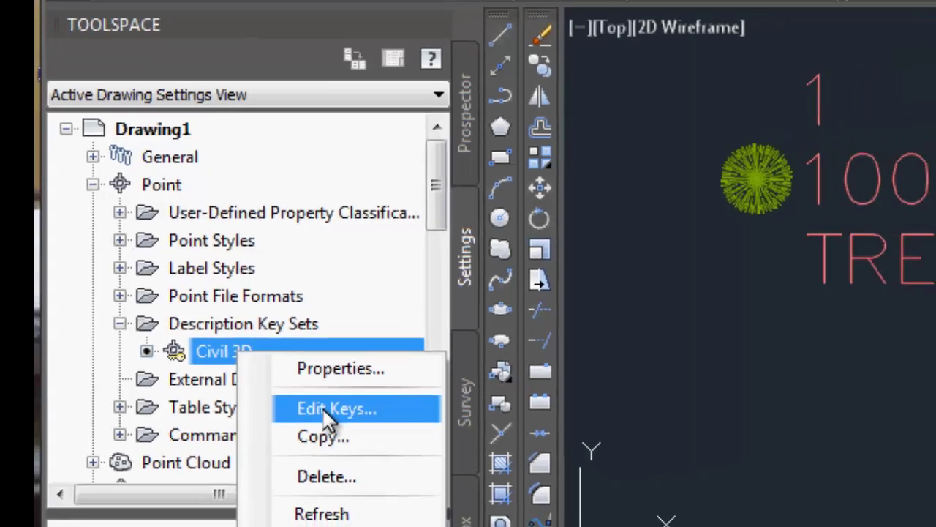
{"action": "left_click", "coordinate": [369, 428]}
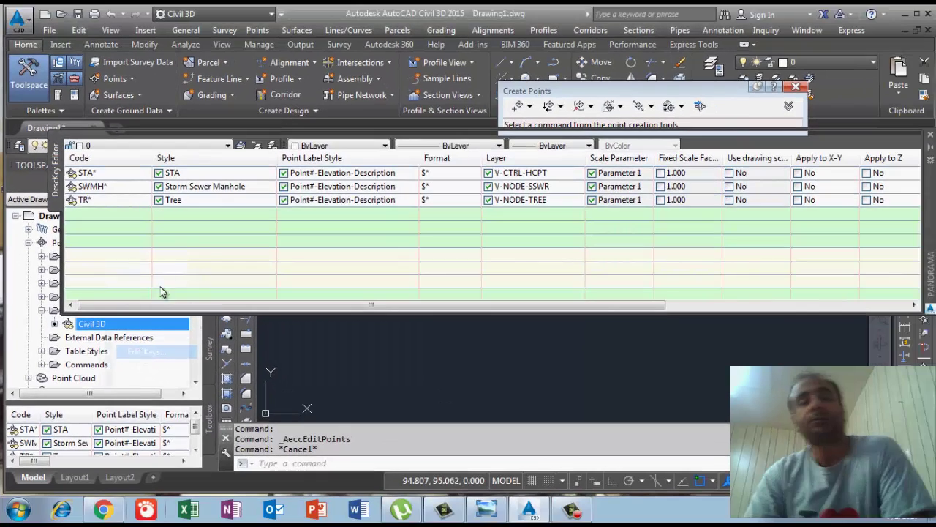
- Set the format of the TR* description key to TREE and apply the key edits
{"action": "left_click", "coordinate": [220, 201]}
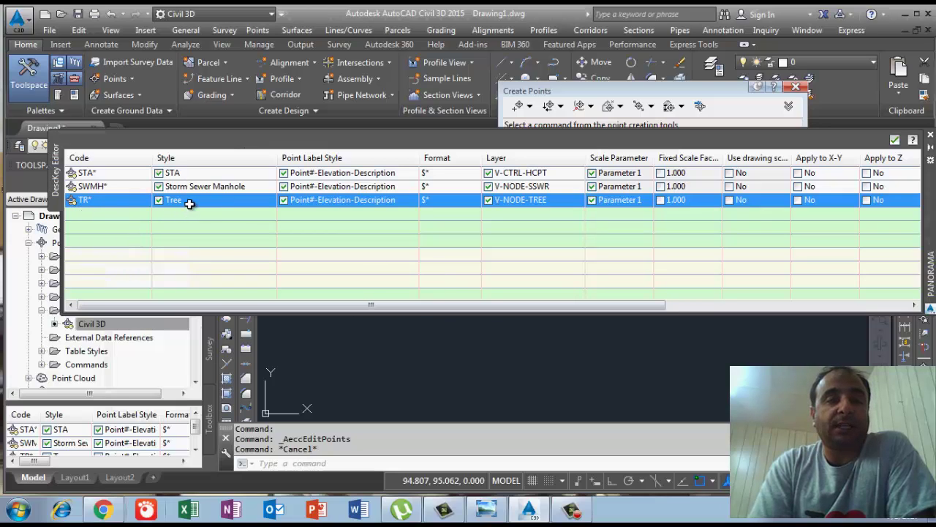
{"action": "left_click_drag", "start_coordinate": [355, 202], "coordinate": [314, 206]}
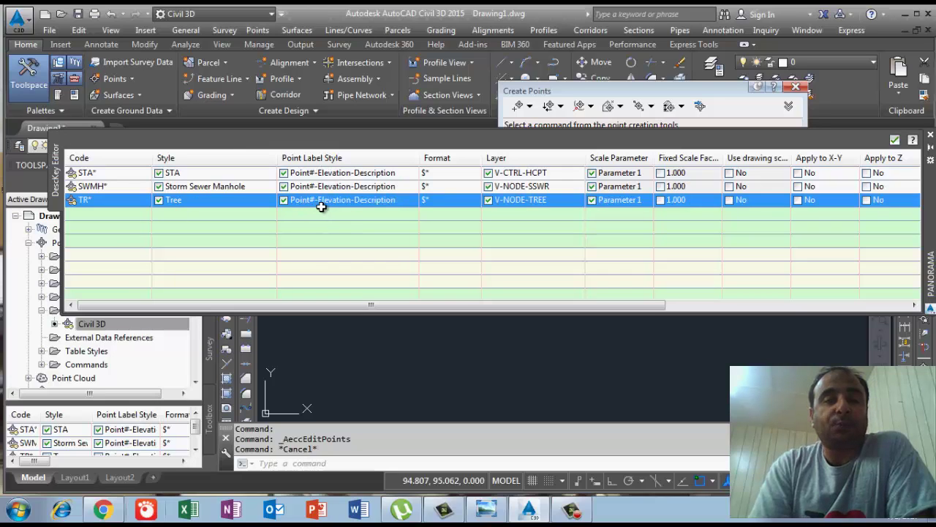
{"action": "left_click", "coordinate": [433, 200]}
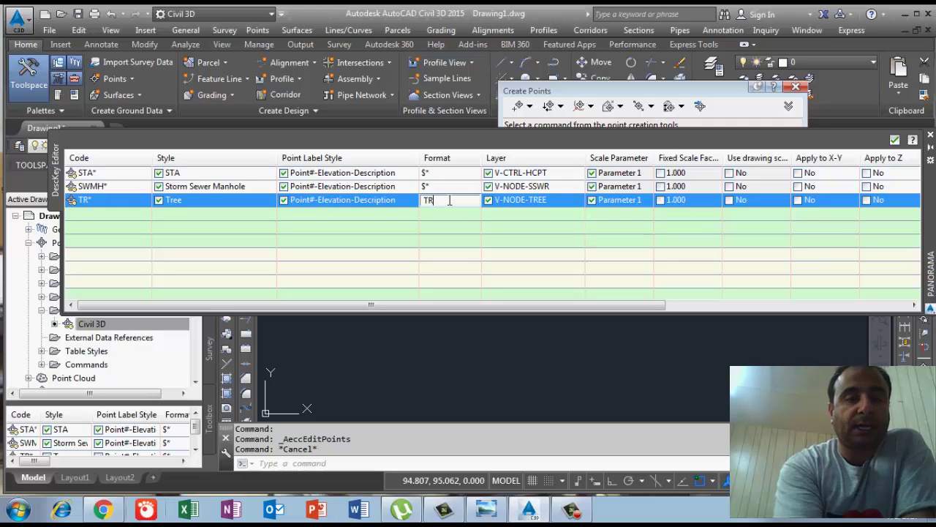
{"action": "key", "text": "Return"}
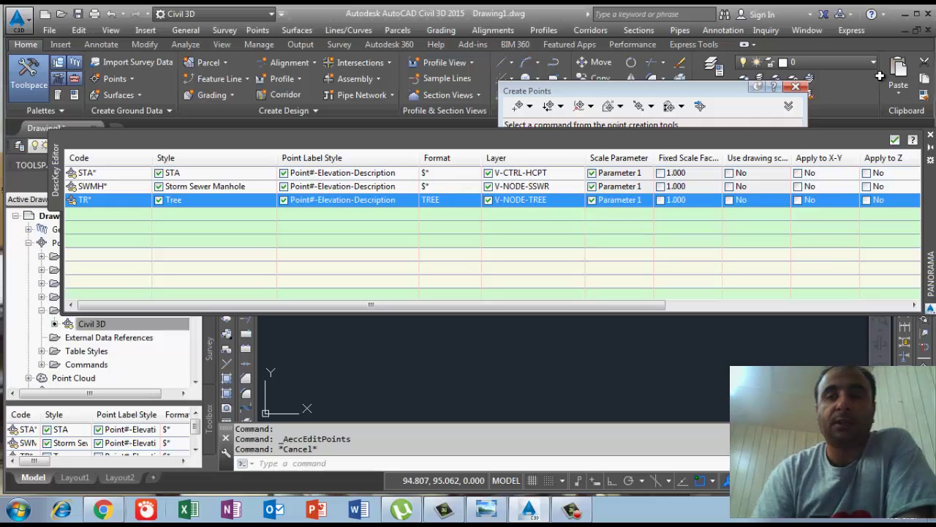
{"action": "left_click", "coordinate": [895, 140]}
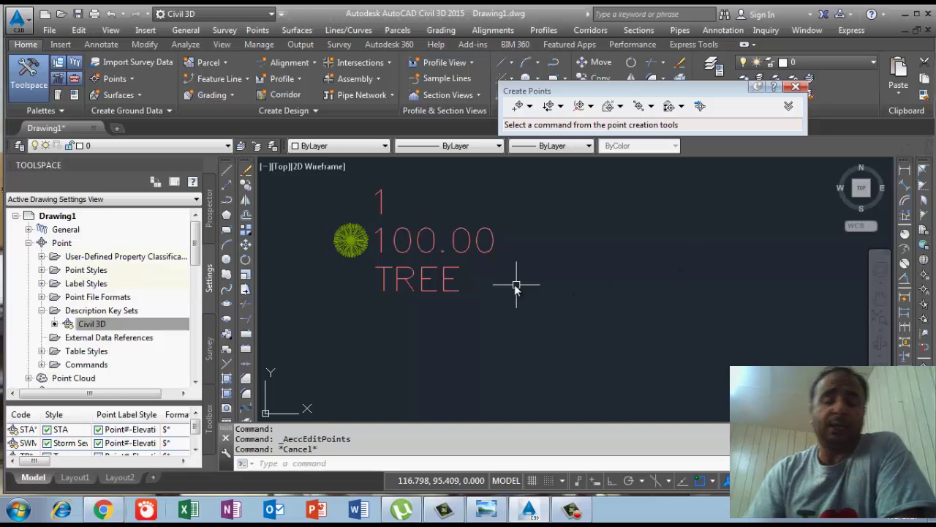
- Create a manual COGO point to the east of point 1 with description TR and elevation 102
{"action": "left_click", "coordinate": [519, 107]}
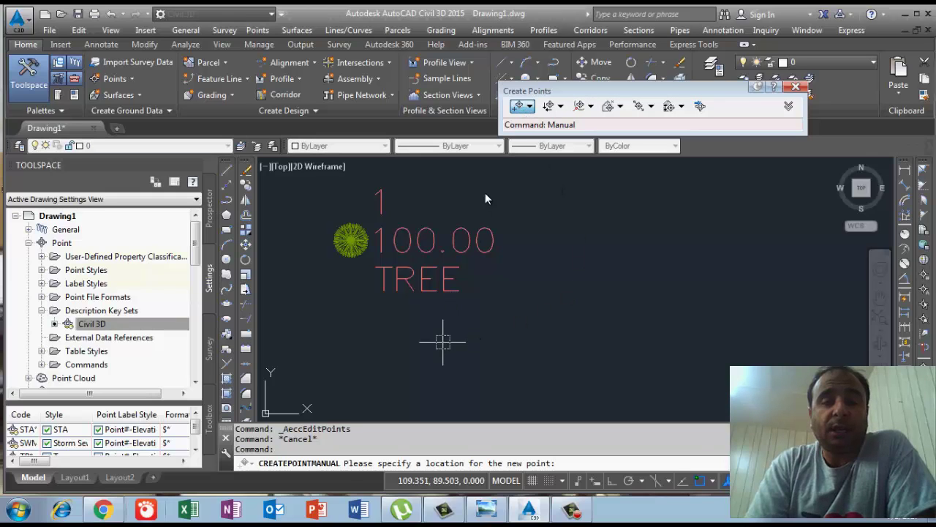
{"action": "left_click", "coordinate": [603, 234]}
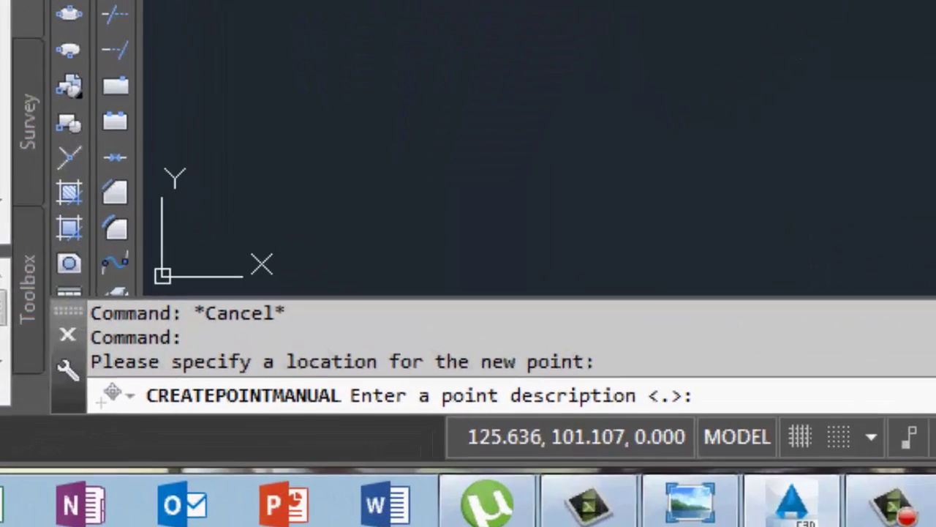
{"action": "type", "text": "TR"}
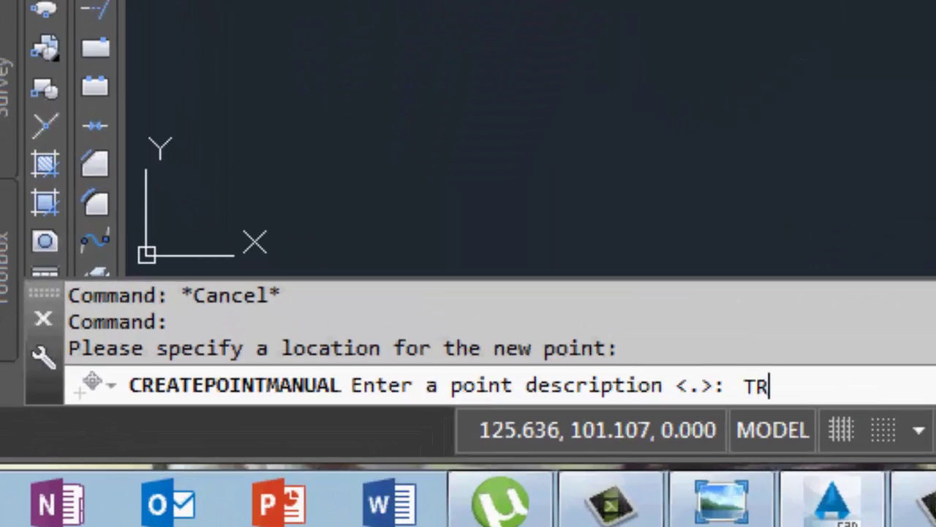
{"action": "key", "text": "Return"}
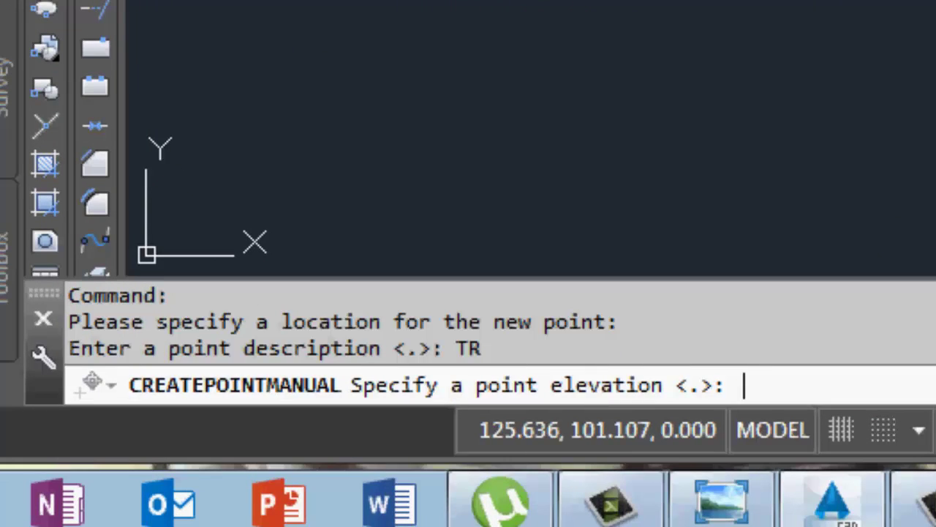
{"action": "type", "text": "102"}
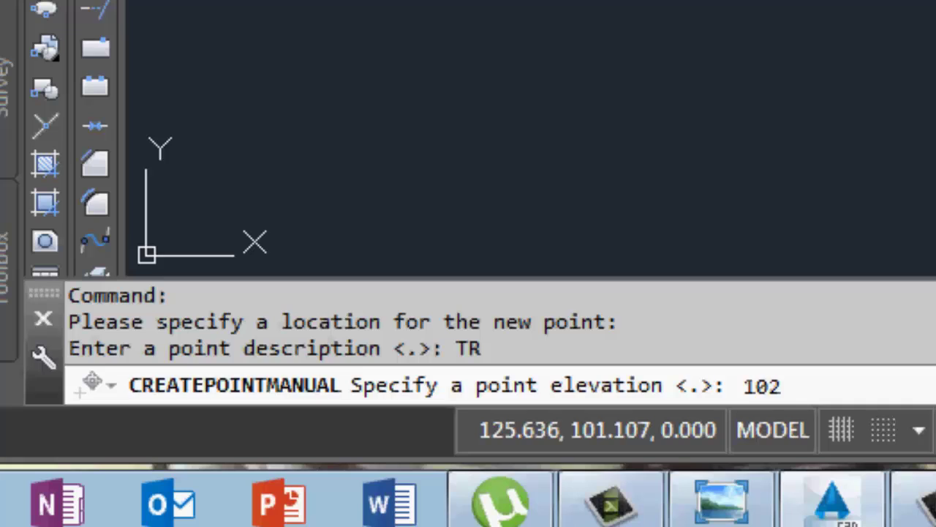
{"action": "key", "text": "Return"}
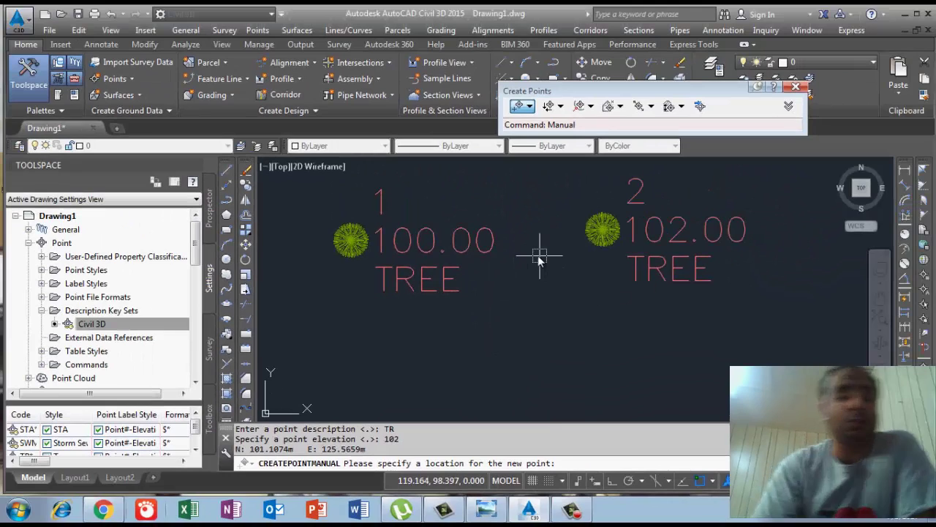
{"action": "key", "text": "Escape"}
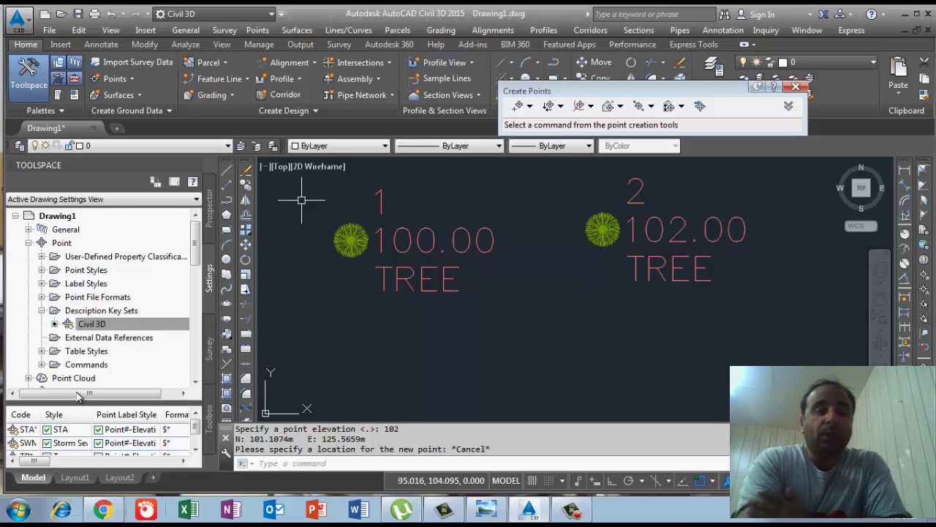
- Reopen the keys of the Civil 3D description key set and review the TR* key's code and format
{"action": "left_click", "coordinate": [106, 325]}
{"action": "right_click", "coordinate": [108, 327]}
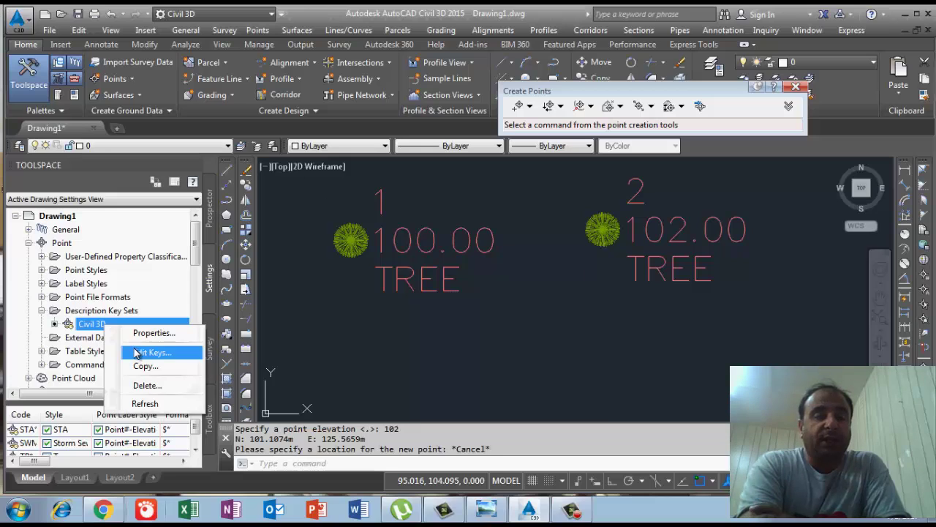
{"action": "left_click", "coordinate": [137, 354]}
{"action": "left_click", "coordinate": [78, 203]}
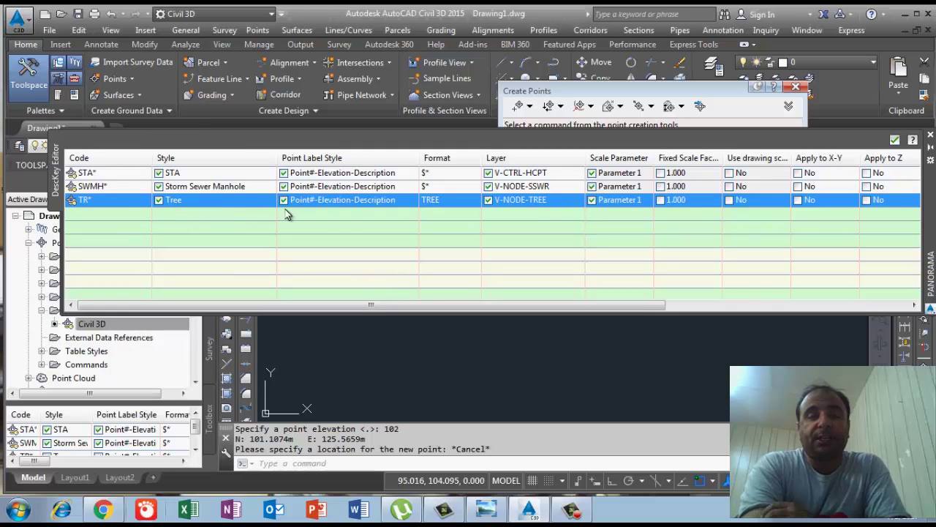
{"action": "left_click_drag", "start_coordinate": [444, 206], "coordinate": [452, 206]}
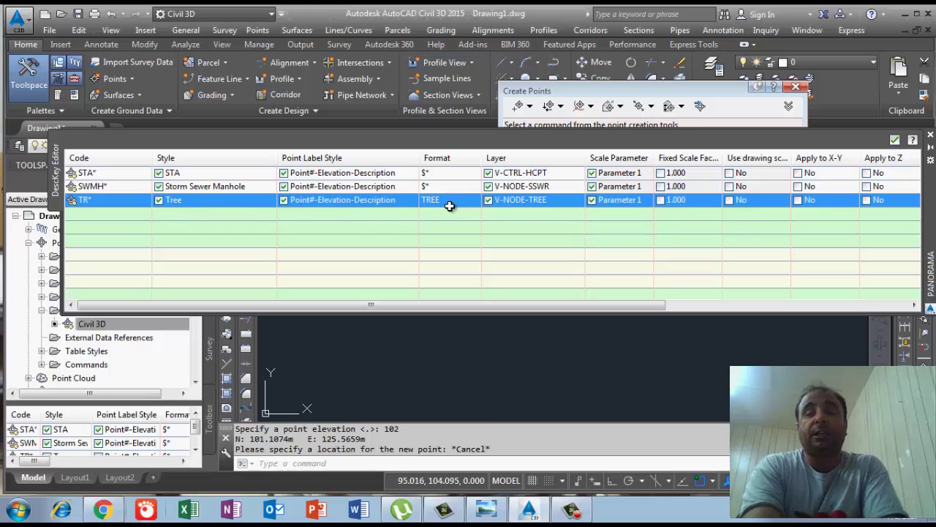
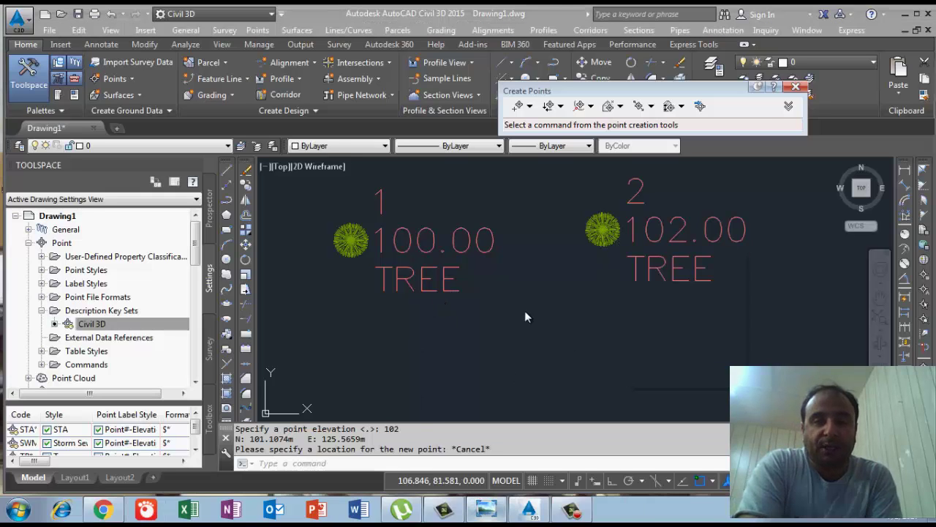
{"action": "key", "text": "alt+Tab"}
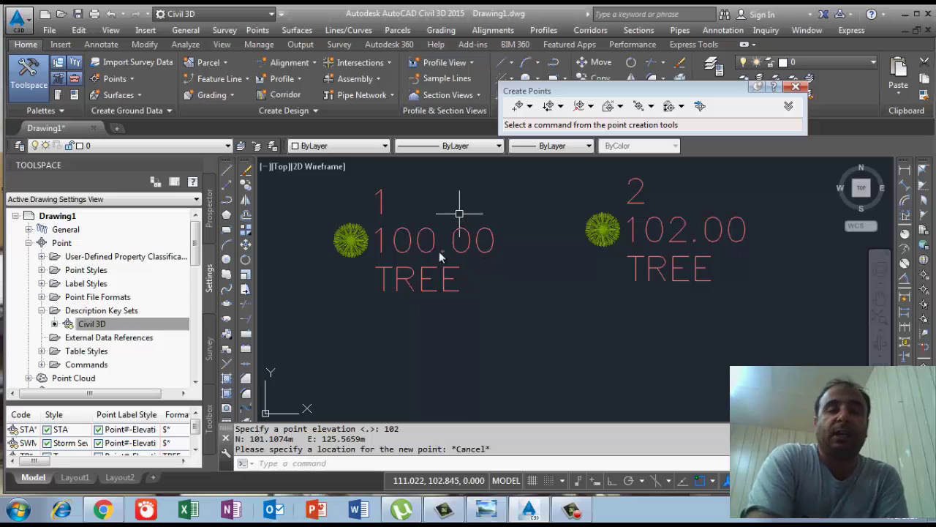
- Bring up the Civil 3D description key set's keys for editing again
{"action": "left_click", "coordinate": [108, 326]}
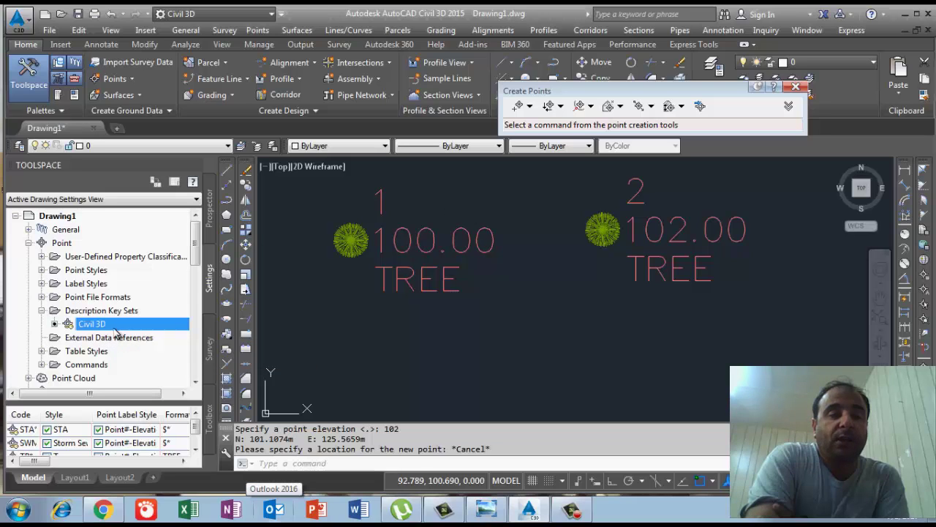
{"action": "right_click", "coordinate": [107, 326]}
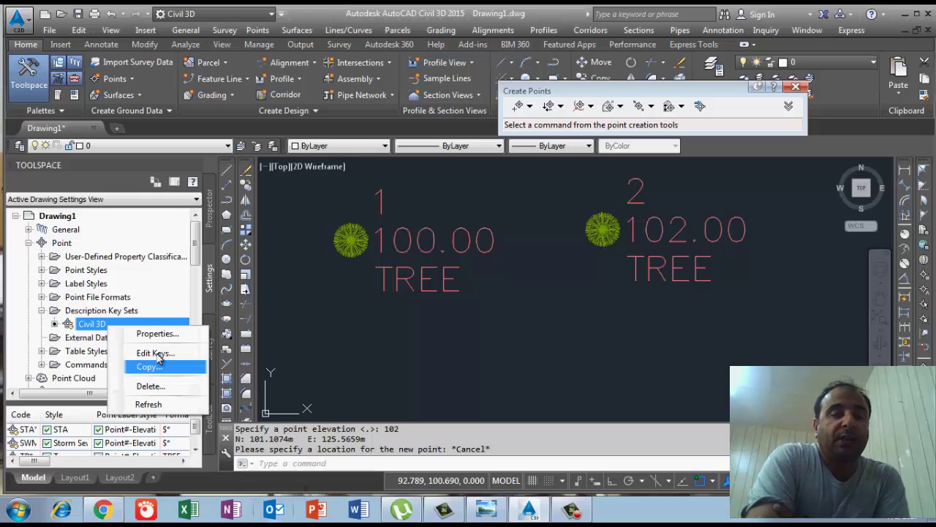
{"action": "left_click", "coordinate": [156, 353]}
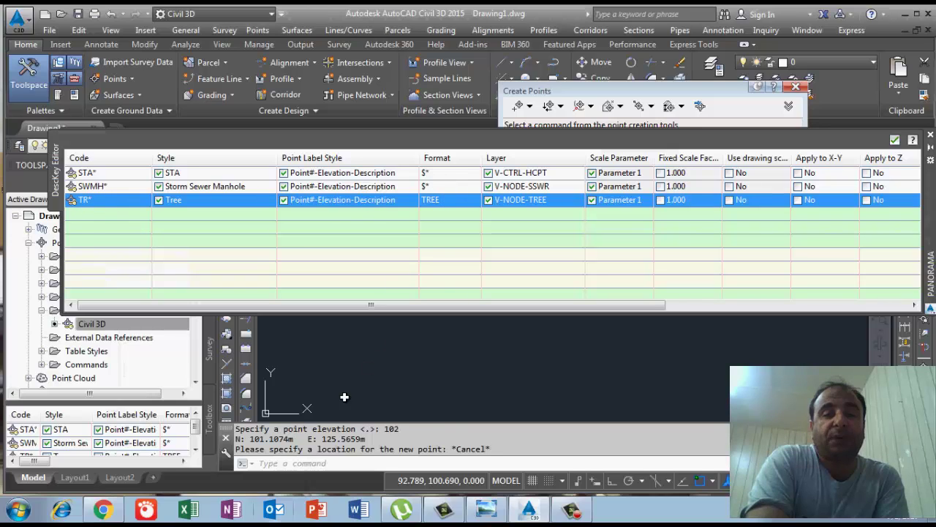
- Examine the TR 6 MAPLE parameter diagram in Windows Photo Viewer, then return to the description keys in Civil 3D
{"action": "left_click", "coordinate": [487, 509]}
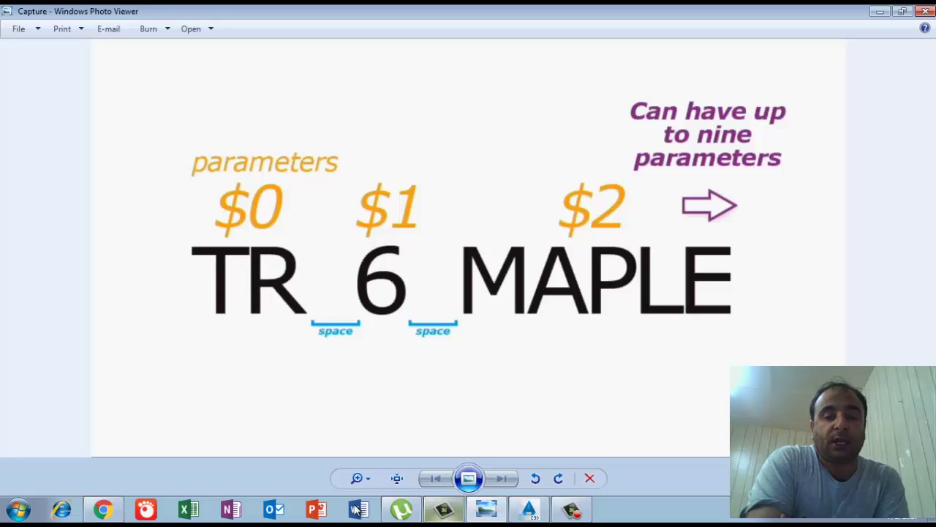
{"action": "left_click", "coordinate": [529, 510]}
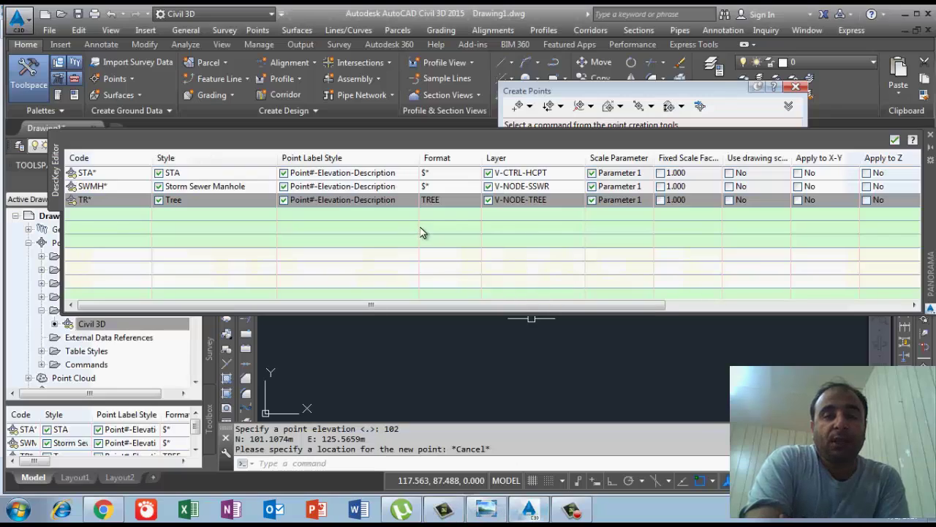
{"action": "left_click", "coordinate": [448, 199]}
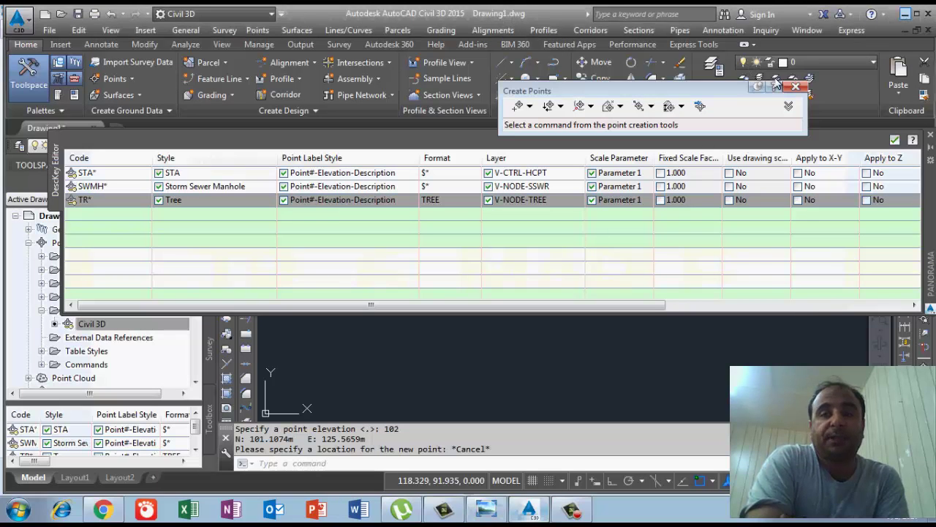
{"action": "key", "text": "alt+Tab"}
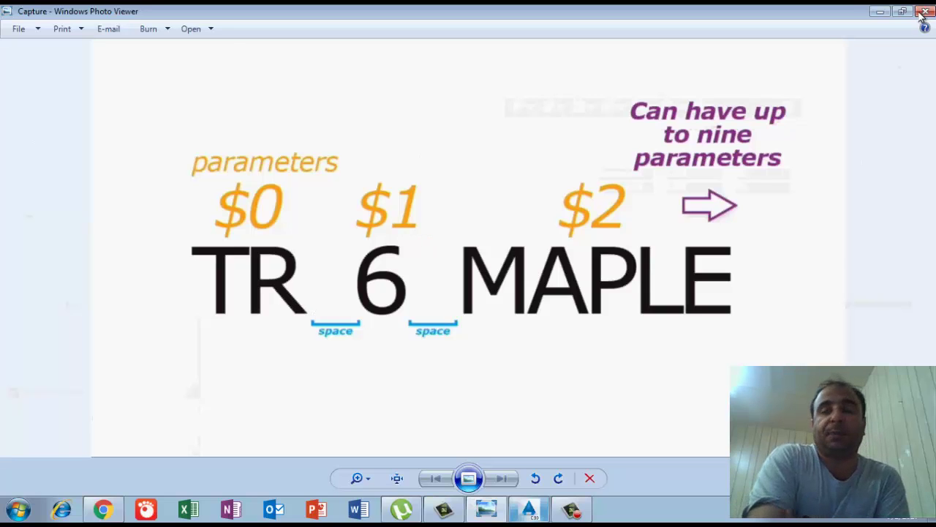
{"action": "left_click", "coordinate": [878, 13]}
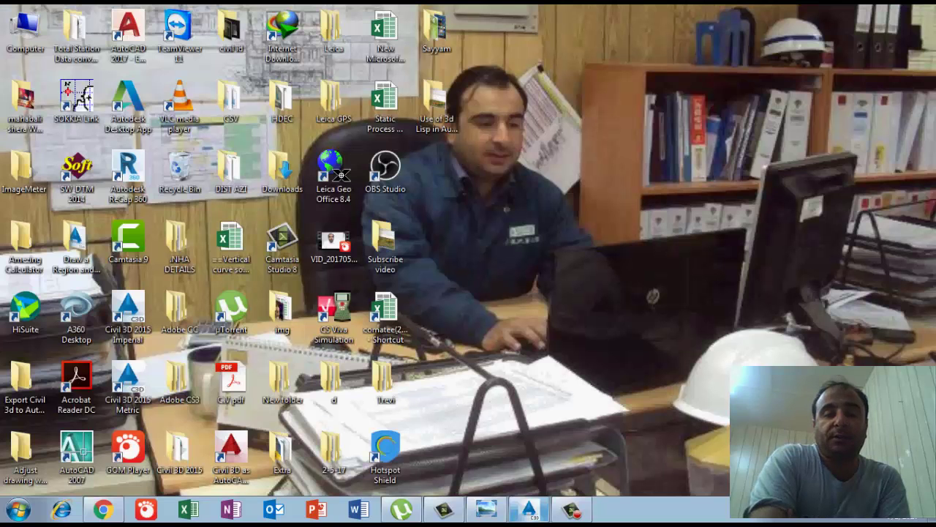
{"action": "left_click", "coordinate": [525, 511]}
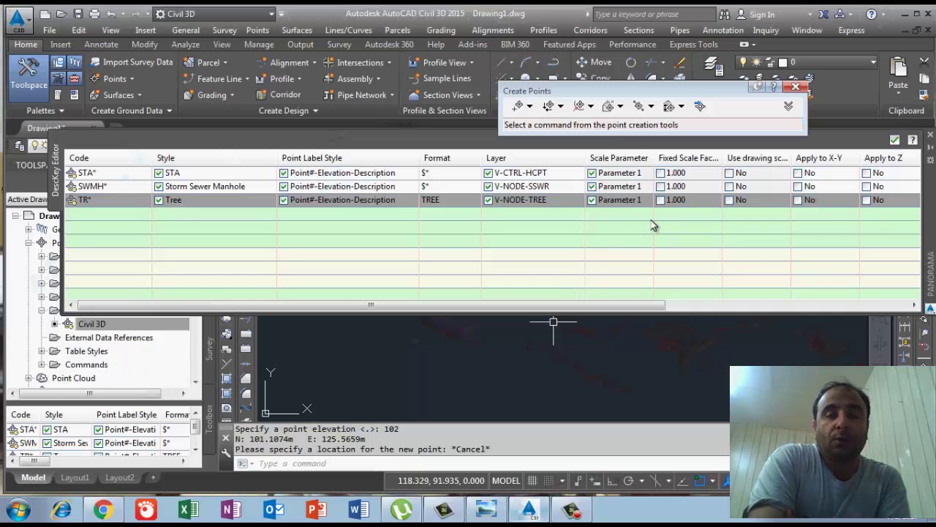
- Change the TR* key's format to $1" $2 and apply the description key edits
{"action": "left_click", "coordinate": [469, 203]}
{"action": "left_click", "coordinate": [443, 201]}
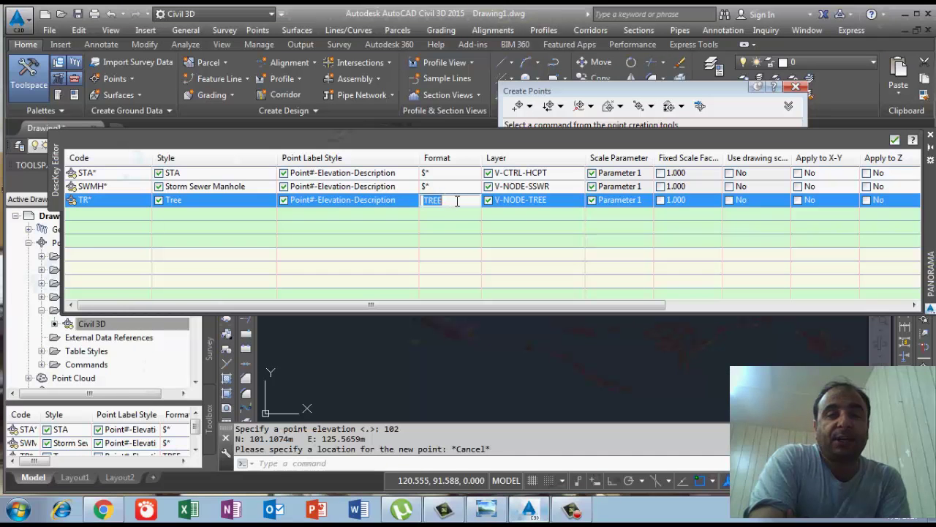
{"action": "left_click", "coordinate": [456, 210]}
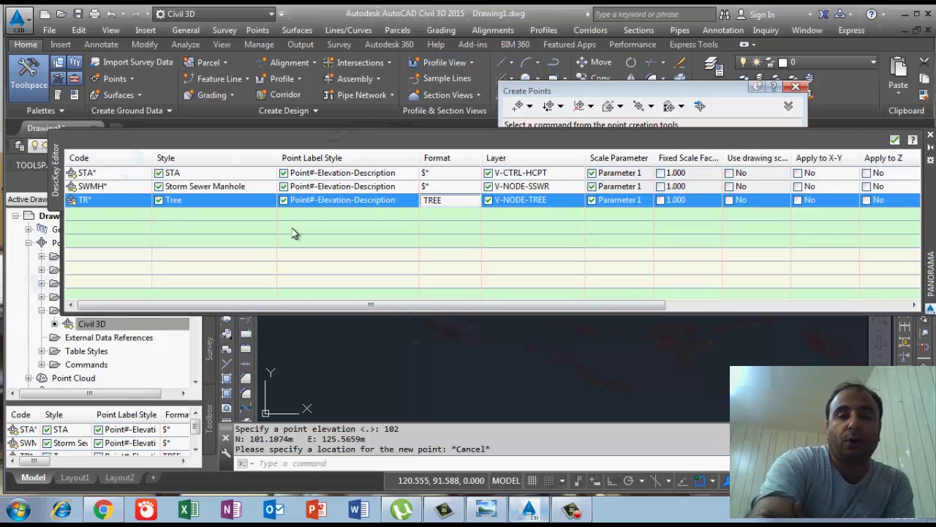
{"action": "key", "text": "BackSpace"}
{"action": "key", "text": "BackSpace"}
{"action": "key", "text": "BackSpace"}
{"action": "key", "text": "BackSpace"}
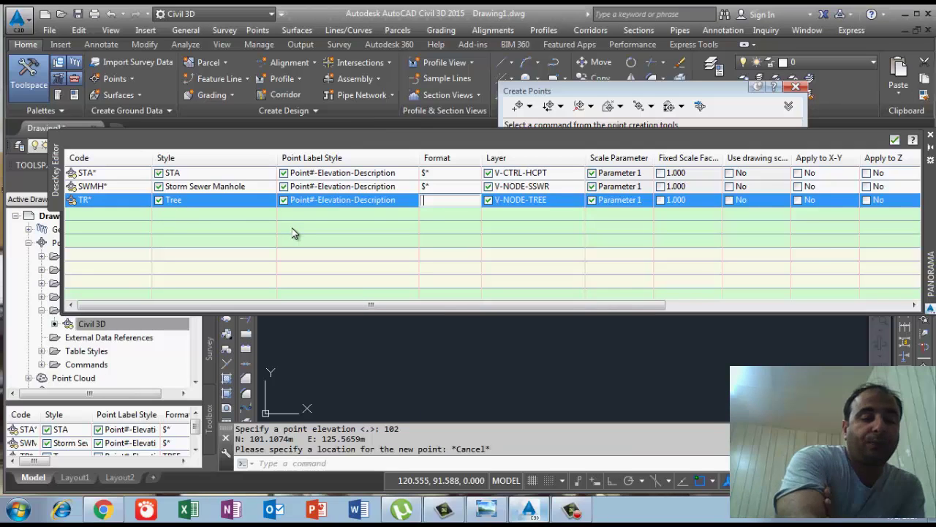
{"action": "type", "text": "$1"}
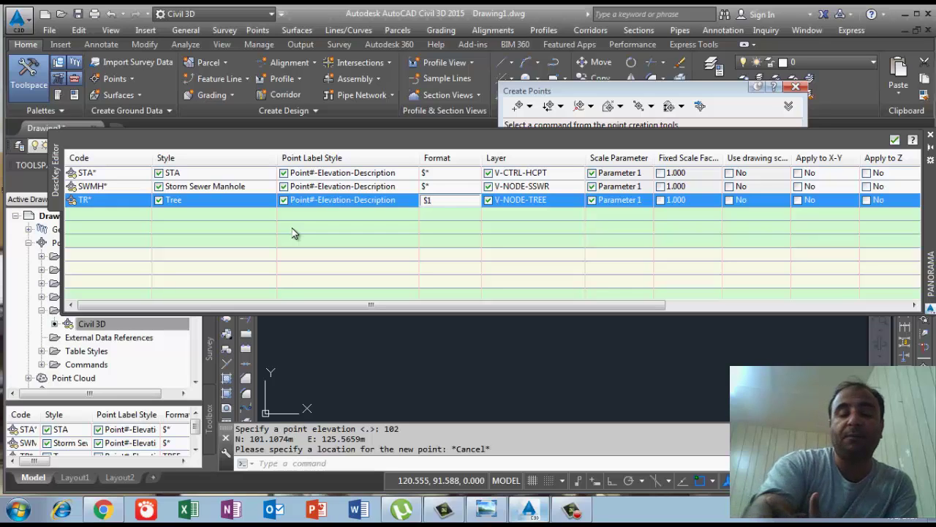
{"action": "type", "text": "*"}
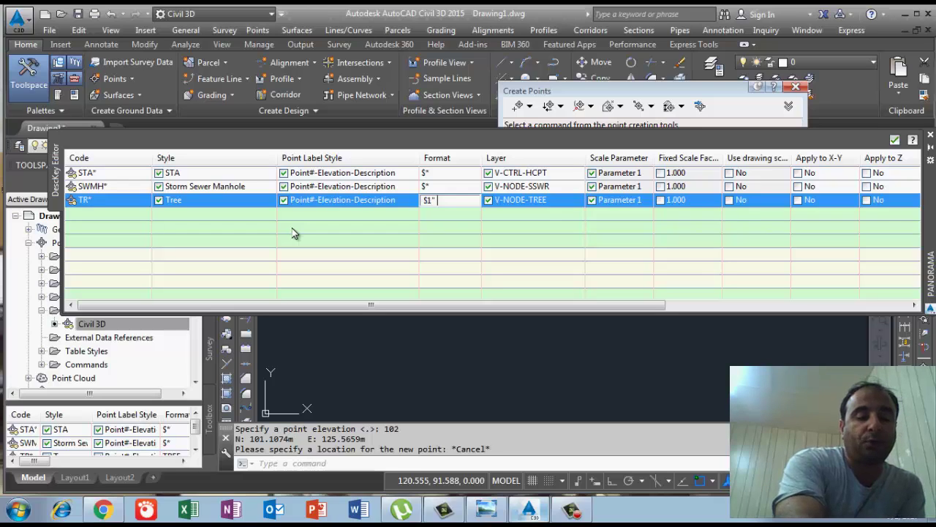
{"action": "type", "text": "$"}
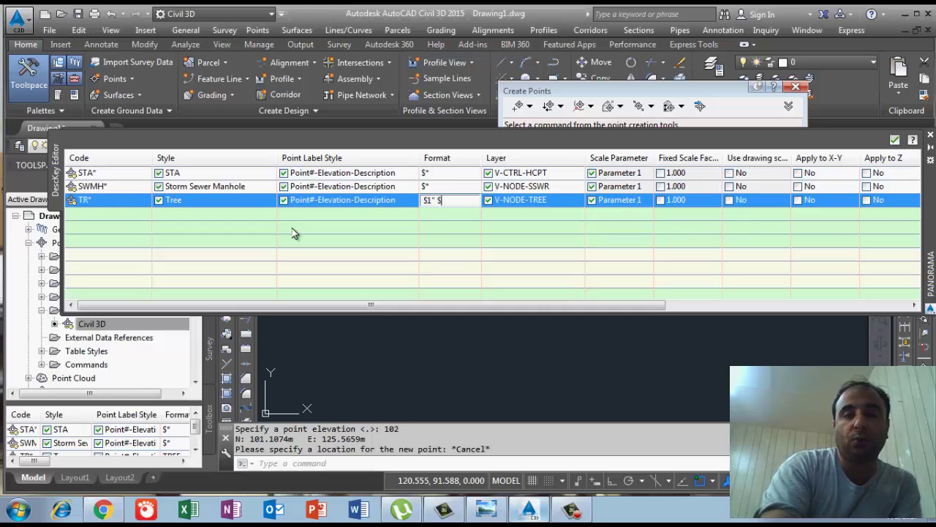
{"action": "type", "text": "2"}
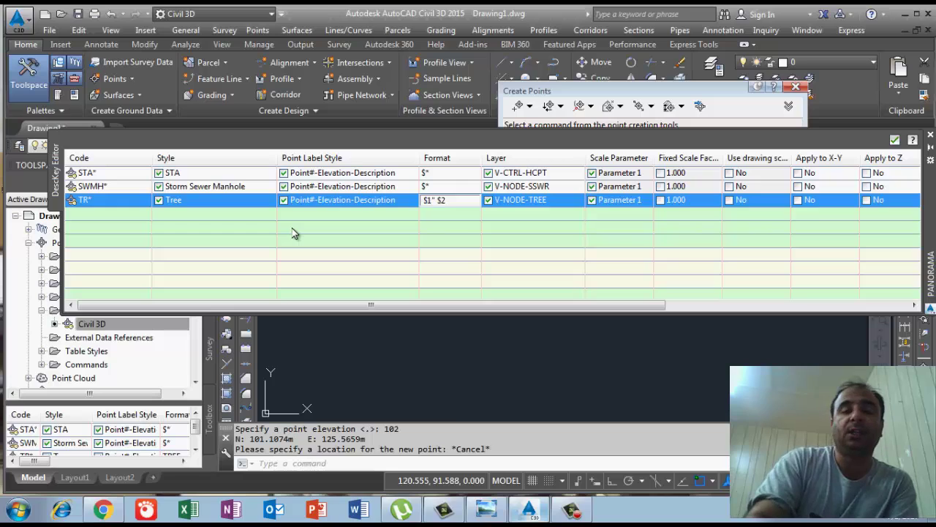
{"action": "key", "text": "Return"}
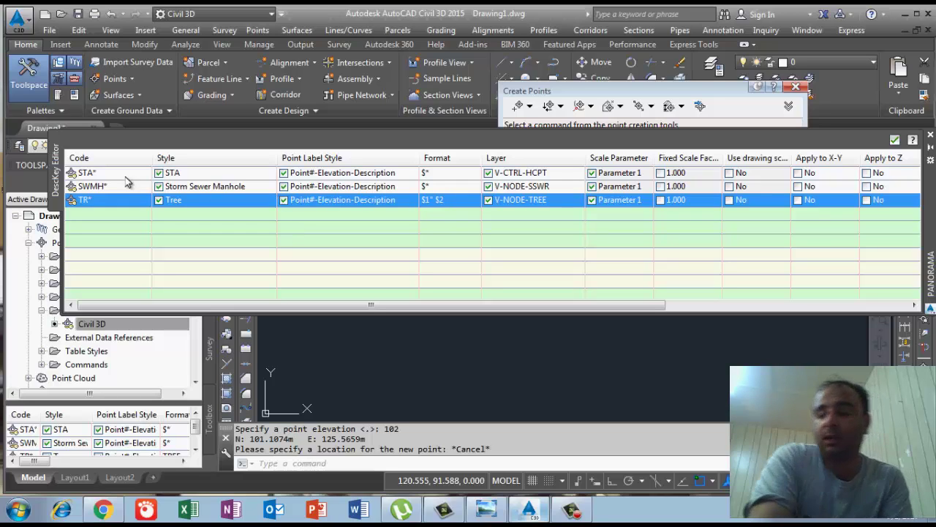
{"action": "left_click", "coordinate": [896, 144]}
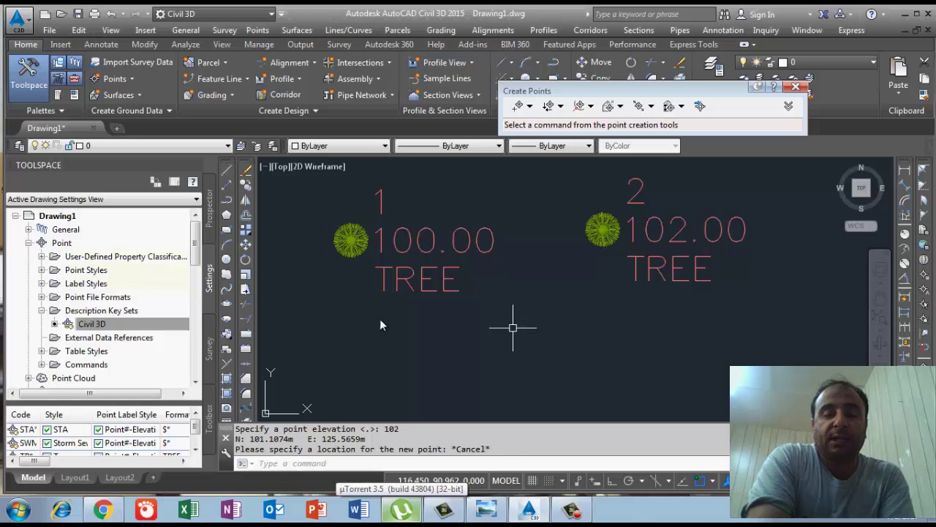
- Manually create a point below point 1 with description TR 6 REDMAPLE and elevation 101, then end point creation
{"action": "mouse_move", "coordinate": [414, 366]}
{"action": "middle_mouse_down"}
{"action": "mouse_move", "coordinate": [422, 332]}
{"action": "mouse_move", "coordinate": [443, 336]}
{"action": "middle_mouse_up"}
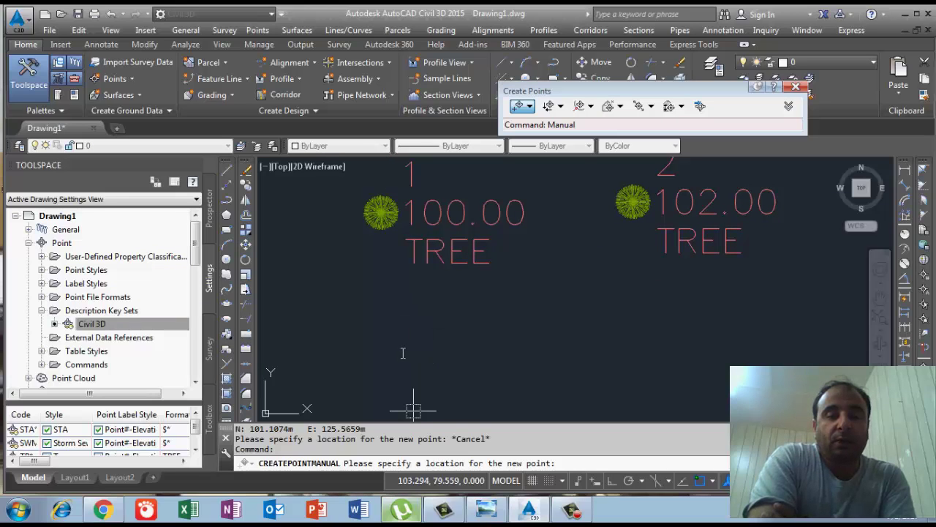
{"action": "left_click", "coordinate": [403, 352]}
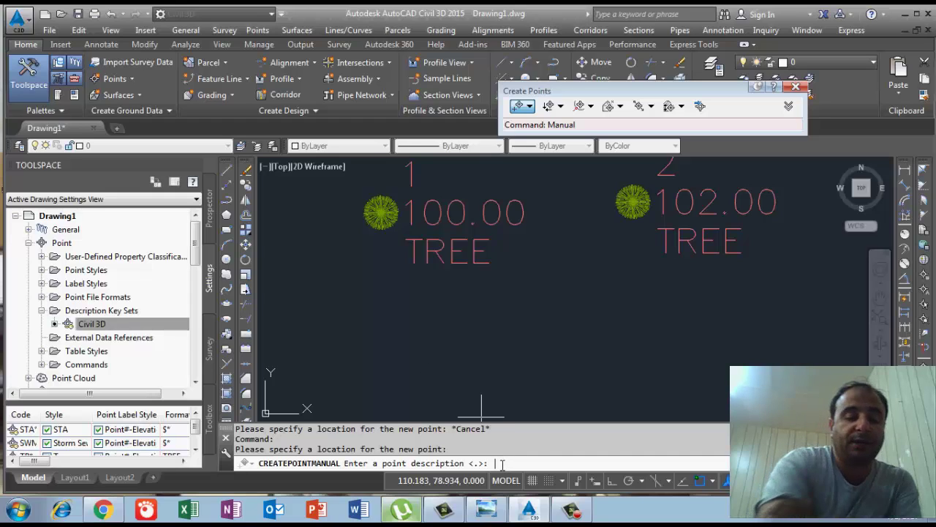
{"action": "type", "text": "TR 6"}
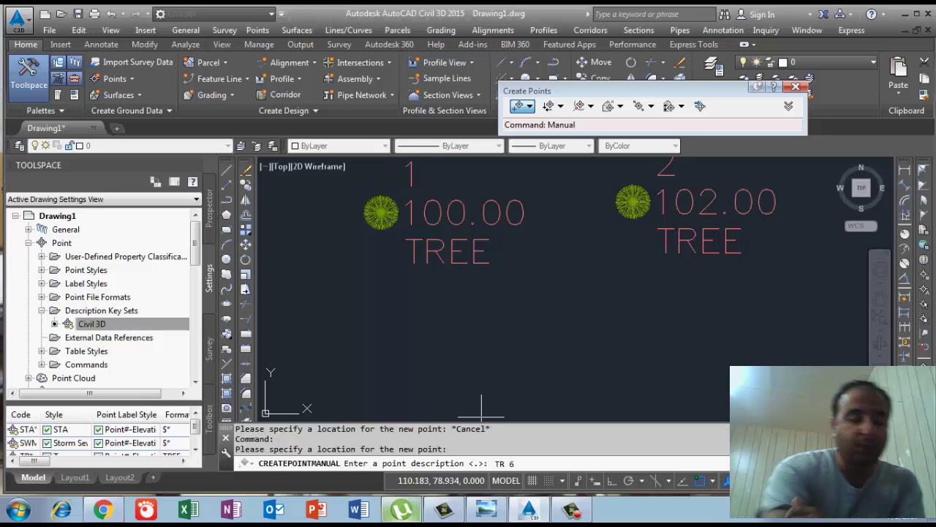
{"action": "type", "text": "RED"}
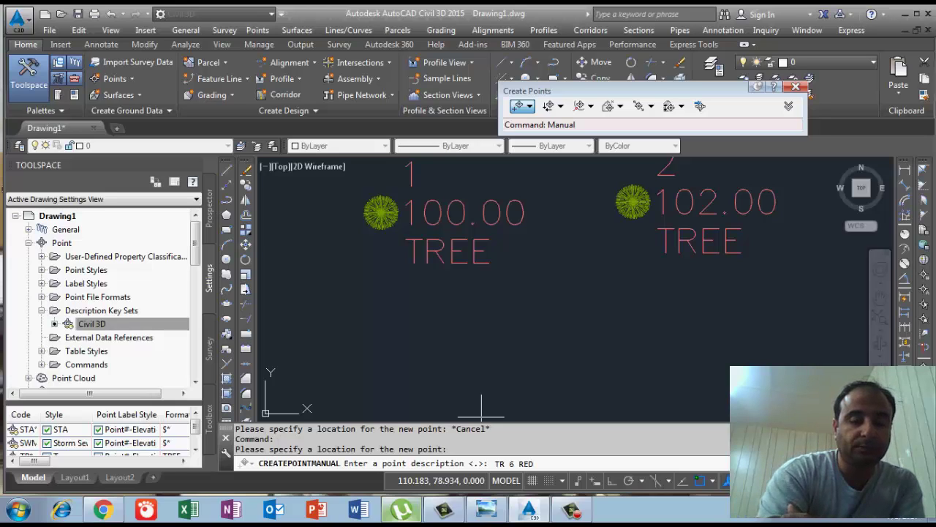
{"action": "type", "text": "MAPL"}
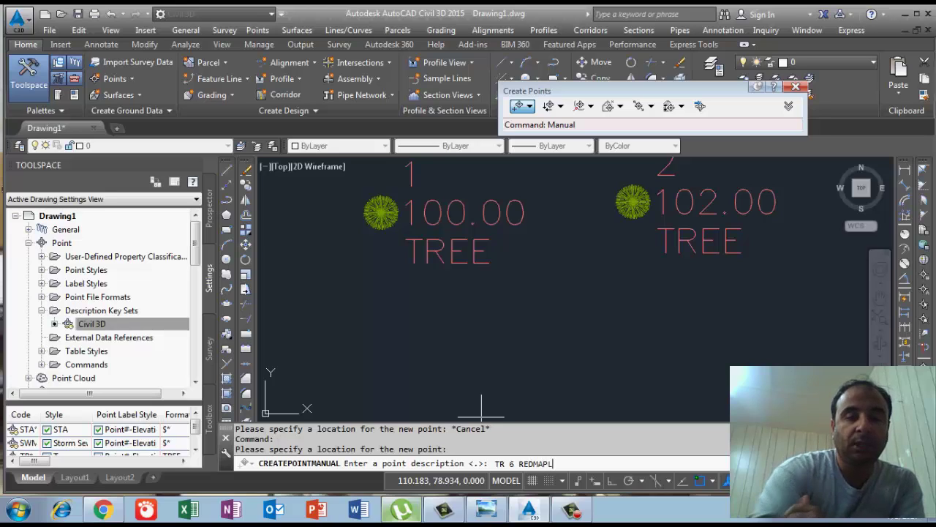
{"action": "type", "text": "E"}
{"action": "key", "text": "Return"}
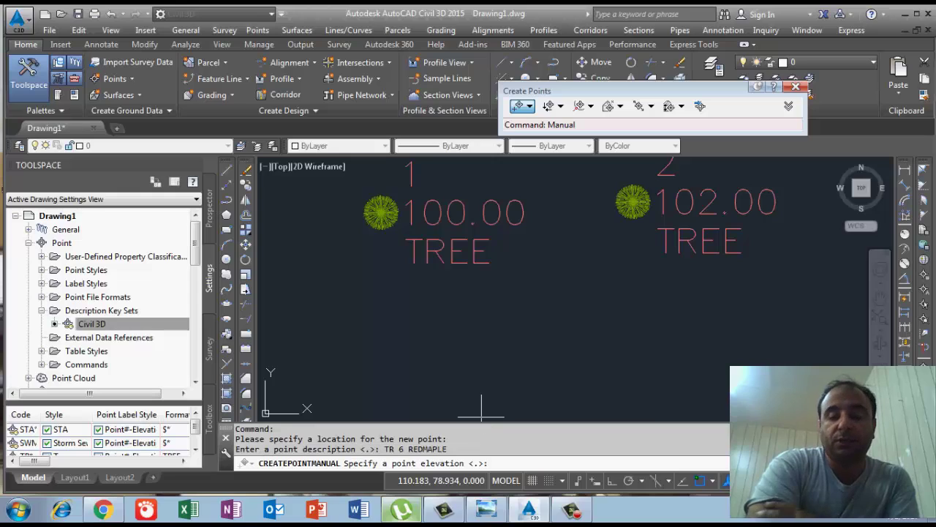
{"action": "type", "text": "1"}
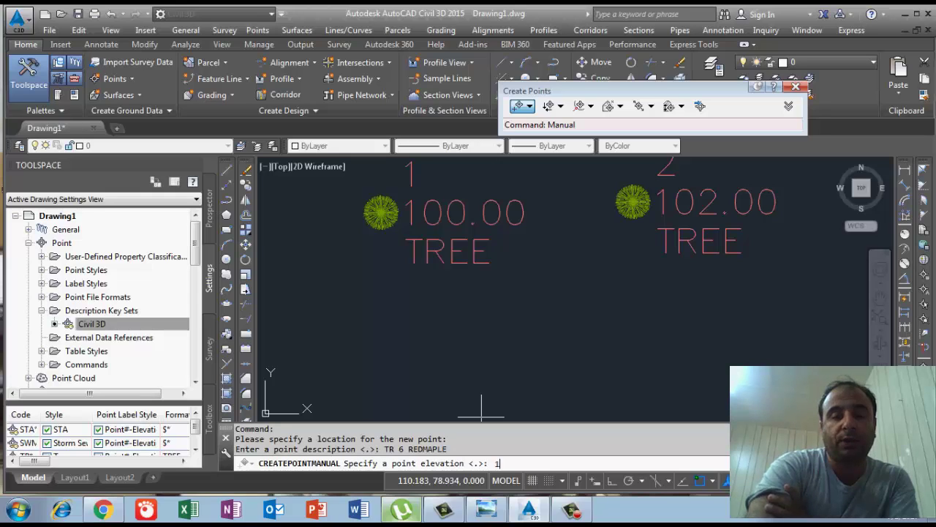
{"action": "type", "text": "01"}
{"action": "key", "text": "Return"}
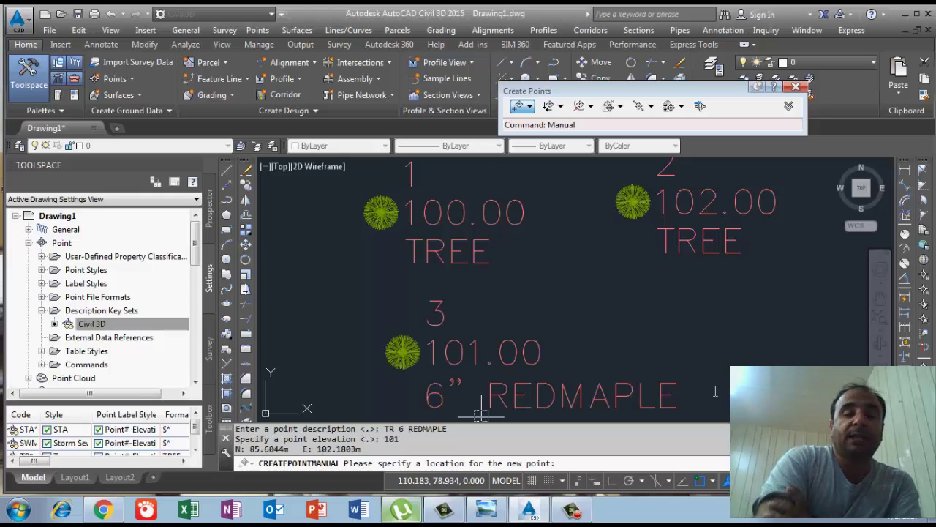
{"action": "middle_click_drag", "start_coordinate": [484, 359], "coordinate": [496, 336]}
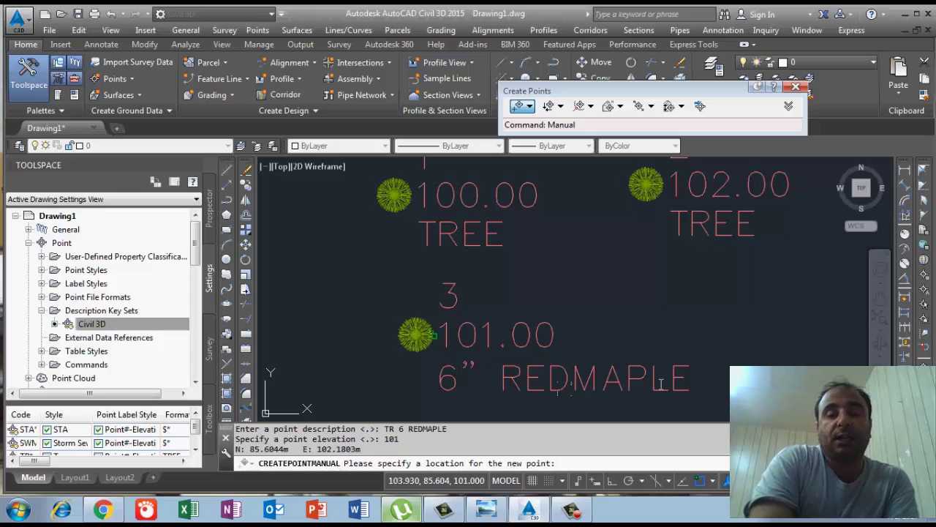
{"action": "middle_click_drag", "start_coordinate": [717, 362], "coordinate": [617, 346]}
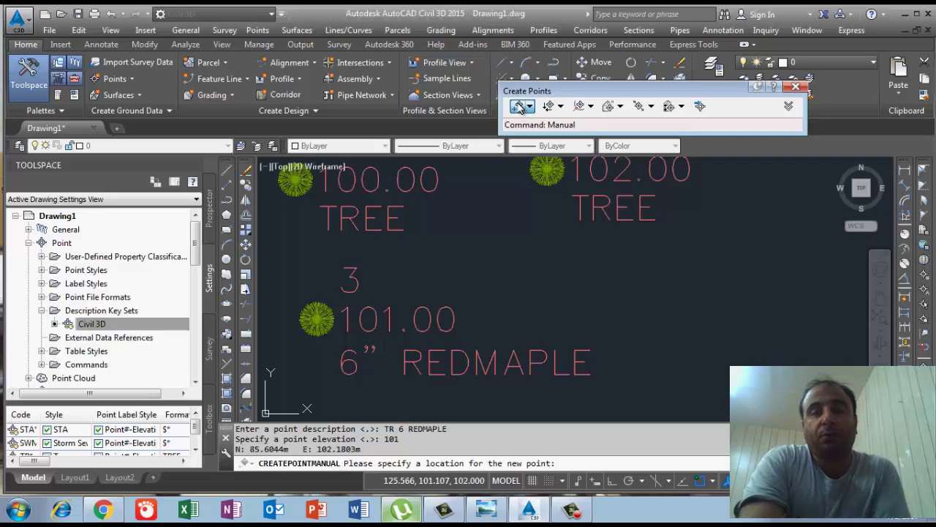
{"action": "key", "text": "Escape"}
{"action": "key", "text": "Escape"}
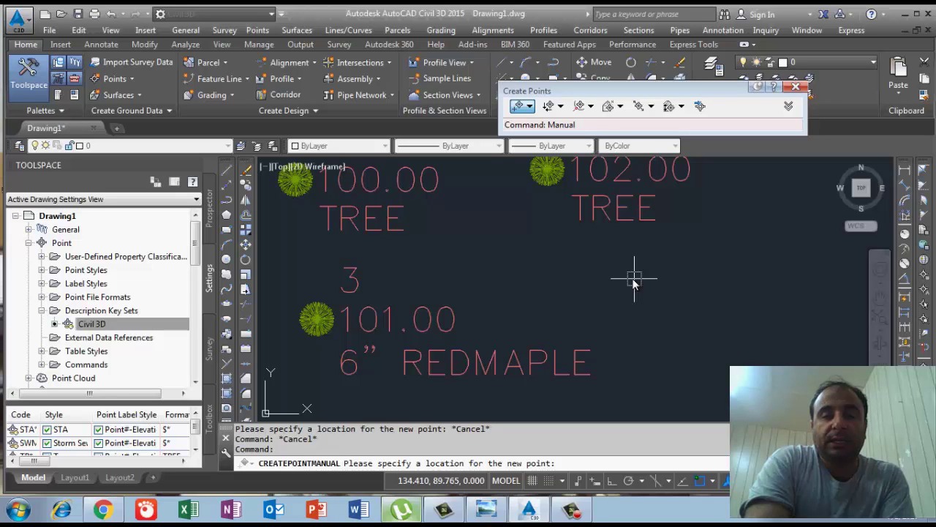
- Manually create another point below point 2 with description TR 8 RED MAPLE and elevation 104
{"action": "left_click", "coordinate": [633, 278]}
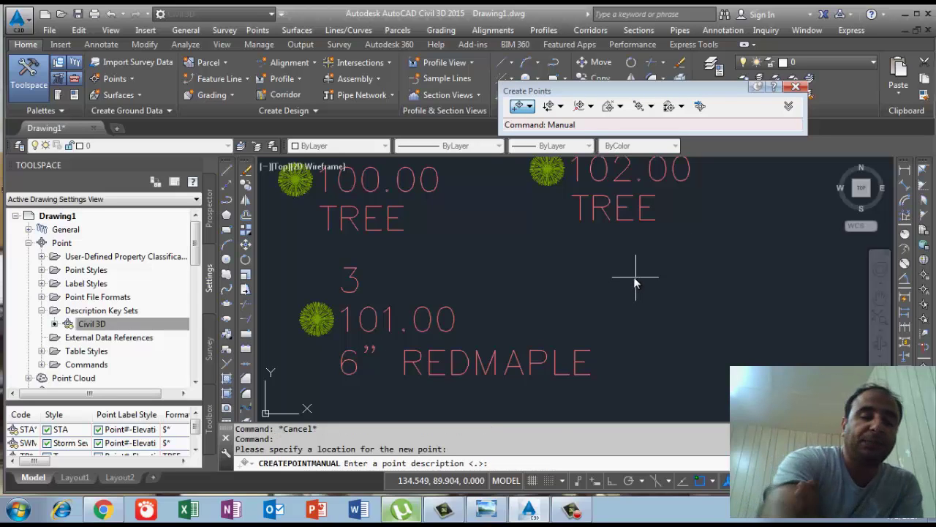
{"action": "type", "text": "TR"}
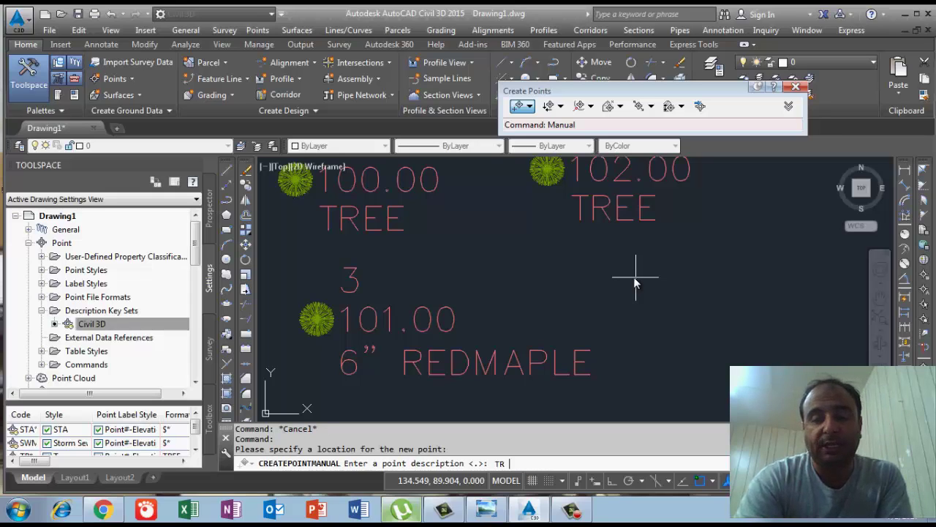
{"action": "type", "text": "8"}
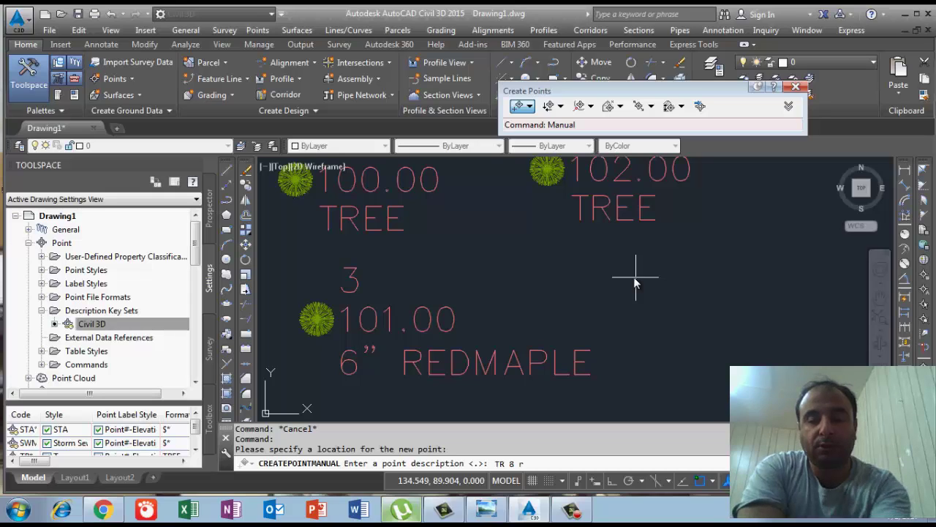
{"action": "type", "text": "RE"}
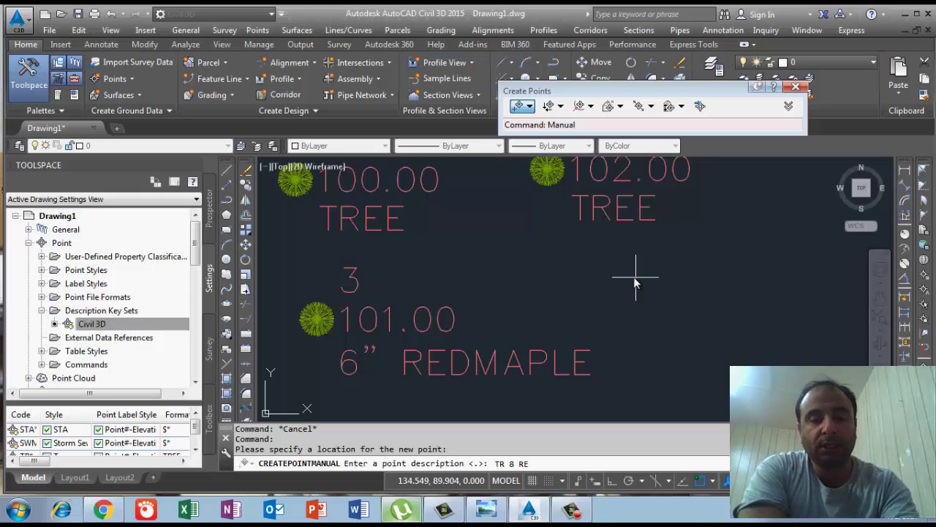
{"action": "type", "text": "D MA"}
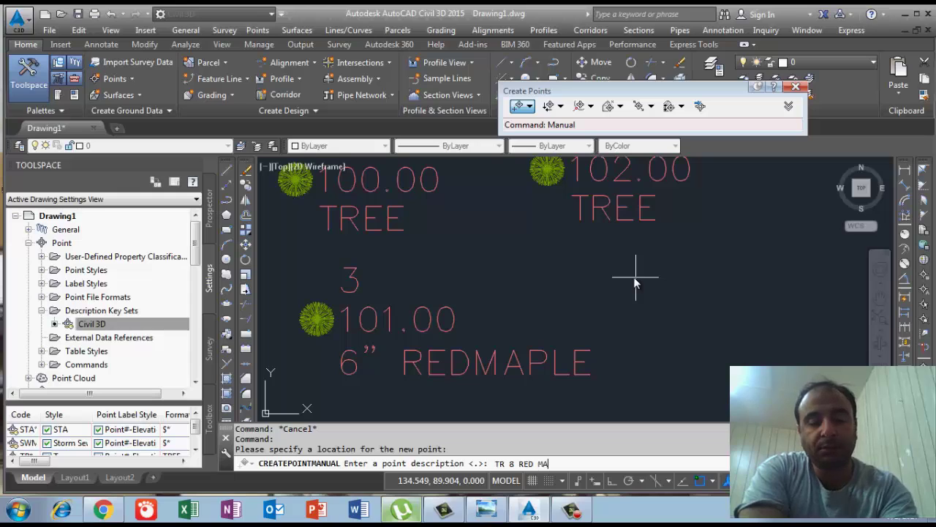
{"action": "type", "text": "PL"}
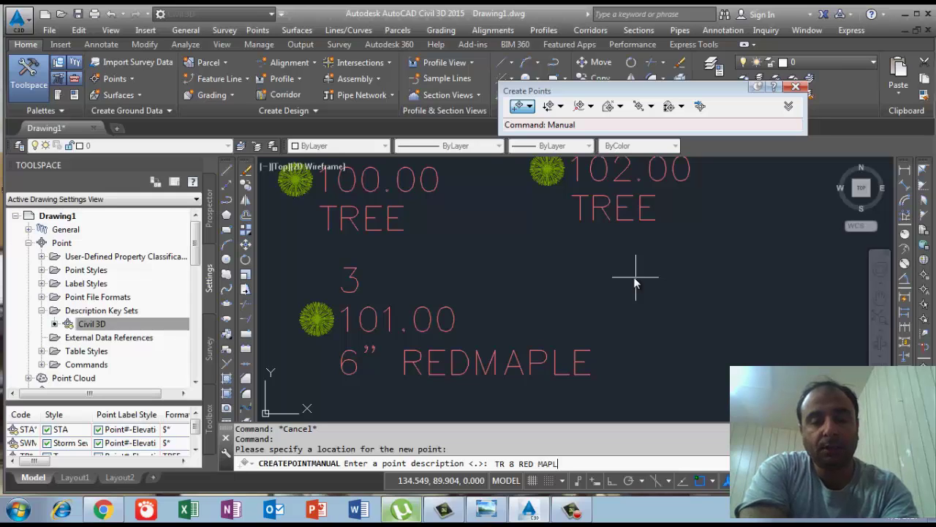
{"action": "type", "text": "E"}
{"action": "key", "text": "Return"}
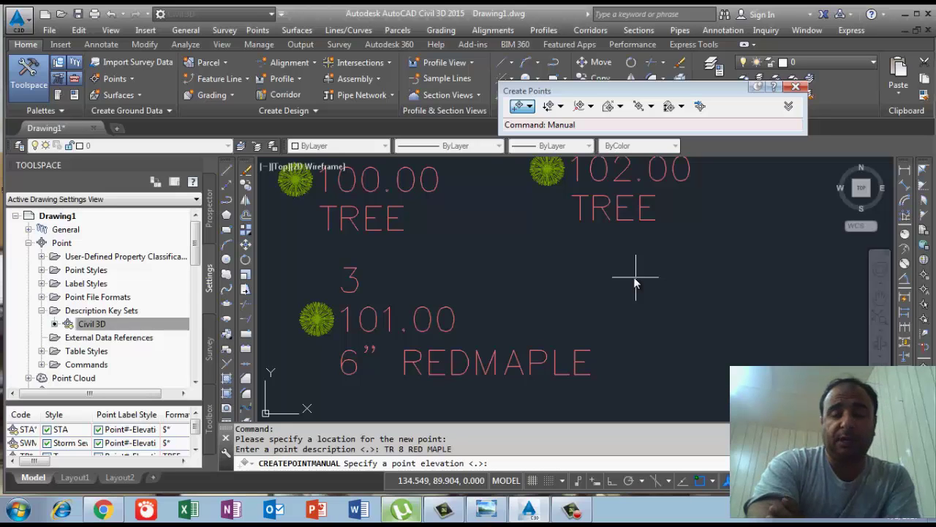
{"action": "type", "text": "104"}
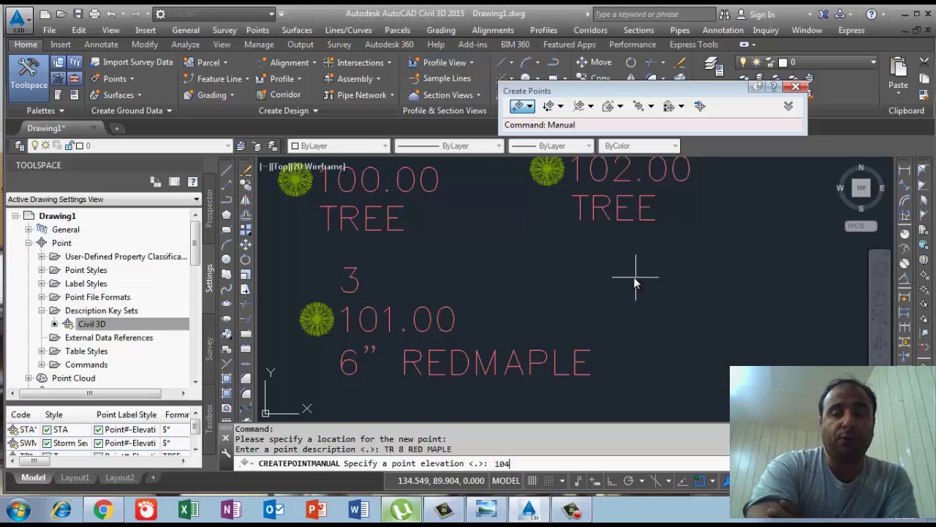
{"action": "key", "text": "Return"}
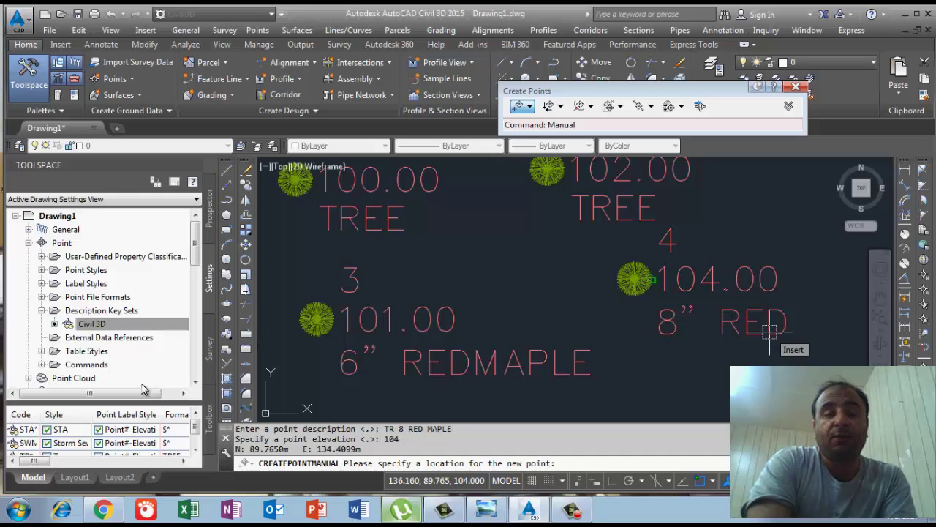
- Reopen the Civil 3D description key set's keys, check the TR* key's format, and close the key editor
{"action": "right_click", "coordinate": [150, 323]}
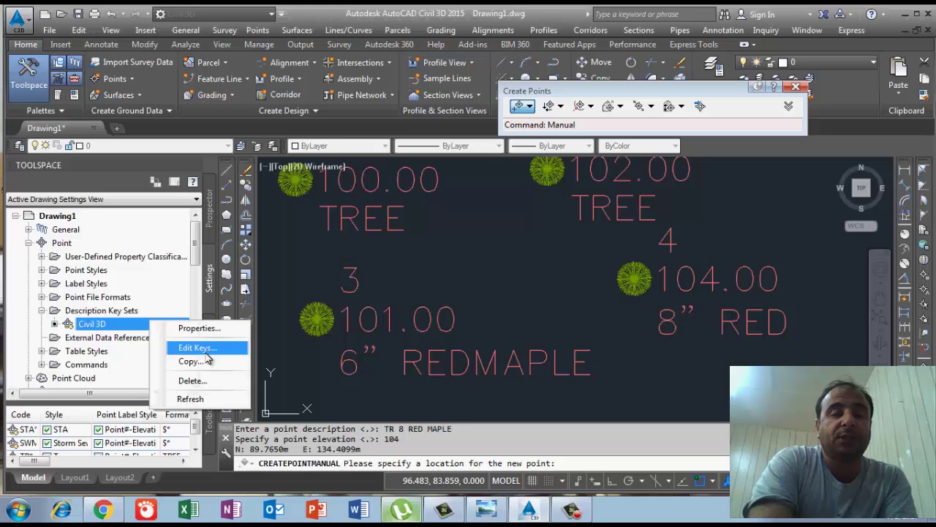
{"action": "key", "text": "Return"}
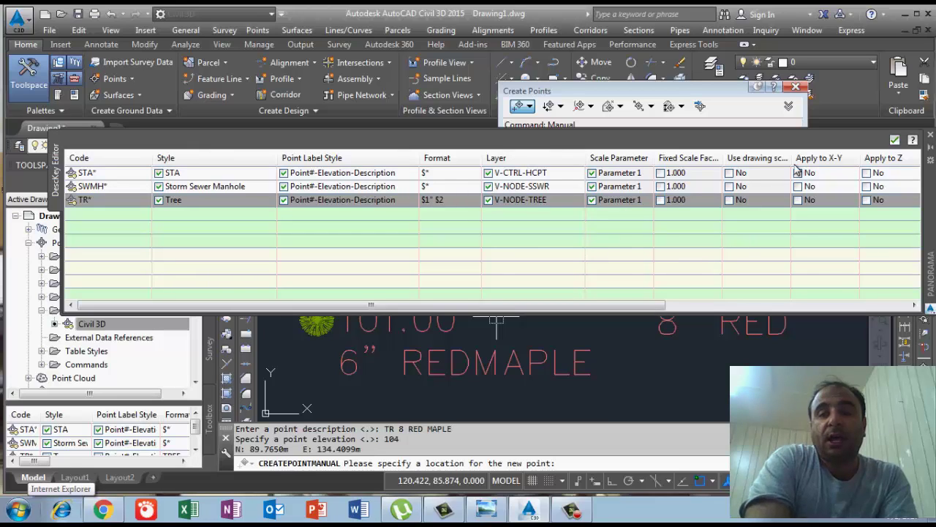
{"action": "left_click", "coordinate": [895, 140]}
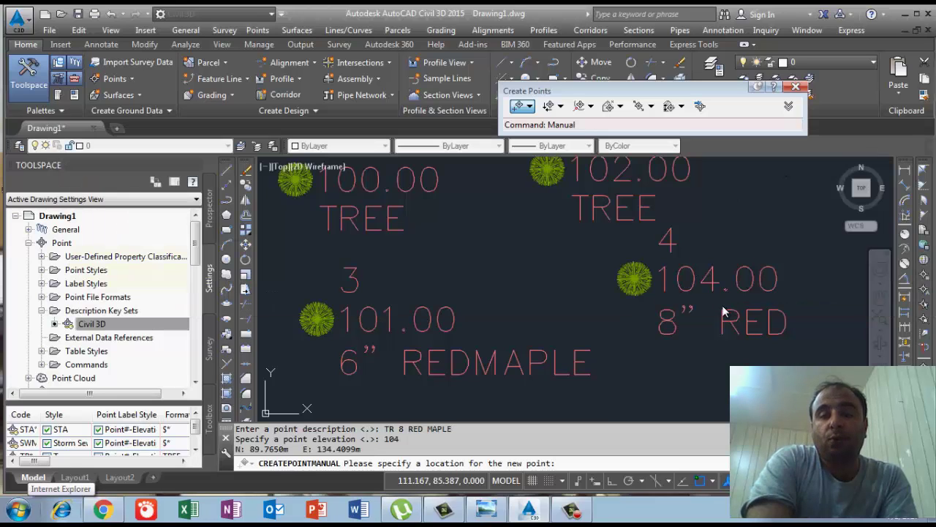
{"action": "left_click", "coordinate": [662, 276]}
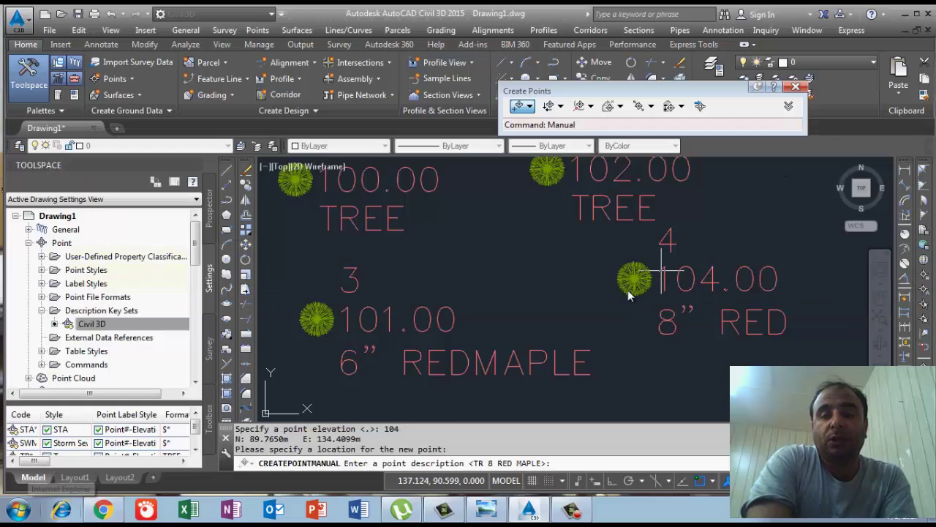
{"action": "key", "text": "Return"}
{"action": "key", "text": "Return"}
- Edit point 4 in the Point Editor, widening the Raw Description column and changing its raw description to TR 8 RED_MAPLE
{"action": "left_click", "coordinate": [634, 276]}
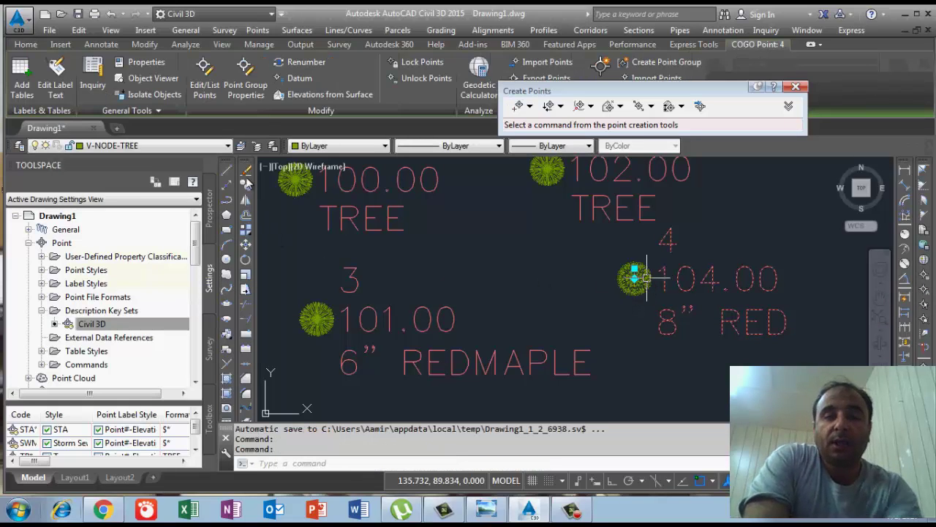
{"action": "left_click", "coordinate": [211, 94]}
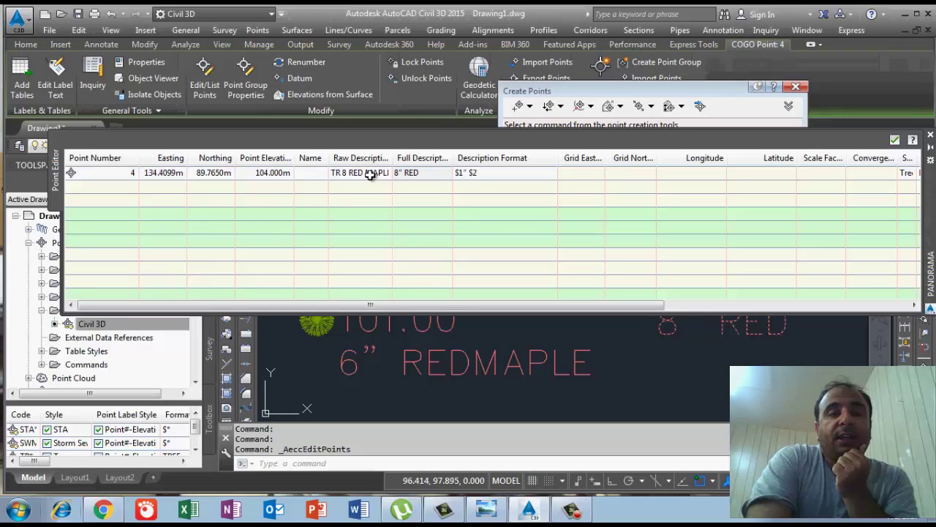
{"action": "left_click_drag", "start_coordinate": [388, 159], "coordinate": [426, 153]}
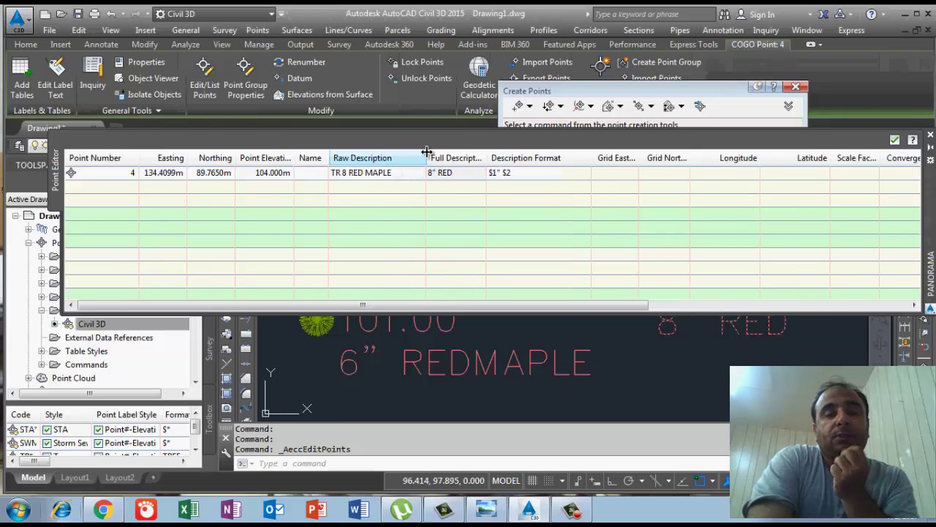
{"action": "left_click", "coordinate": [375, 172]}
{"action": "left_click", "coordinate": [369, 173]}
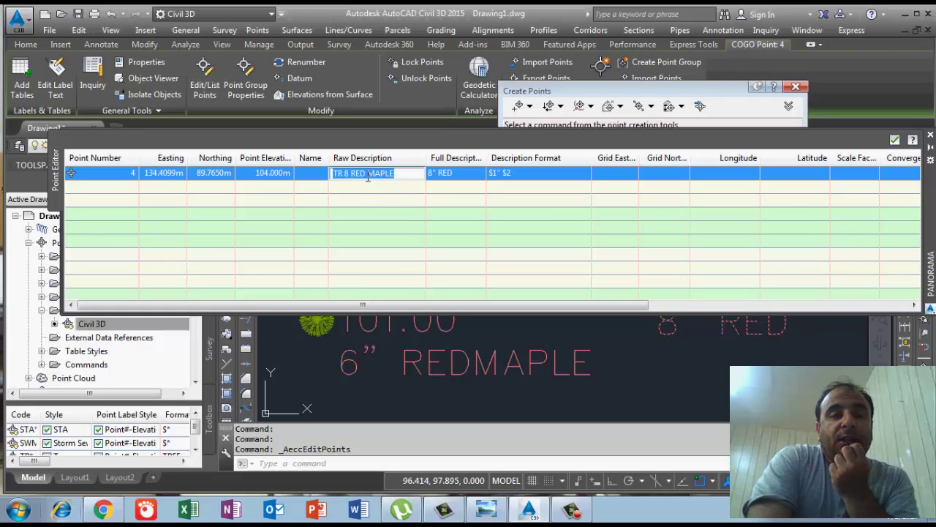
{"action": "left_click", "coordinate": [368, 173]}
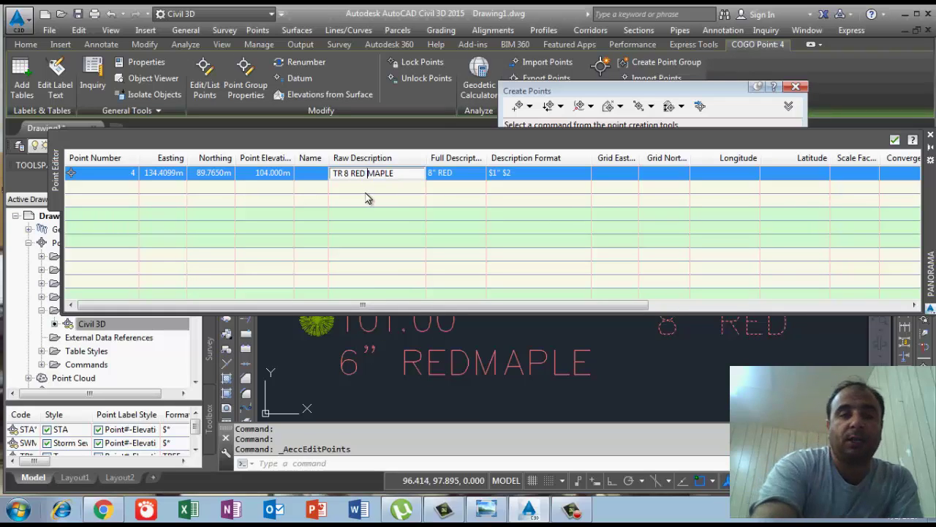
{"action": "key", "text": "BackSpace"}
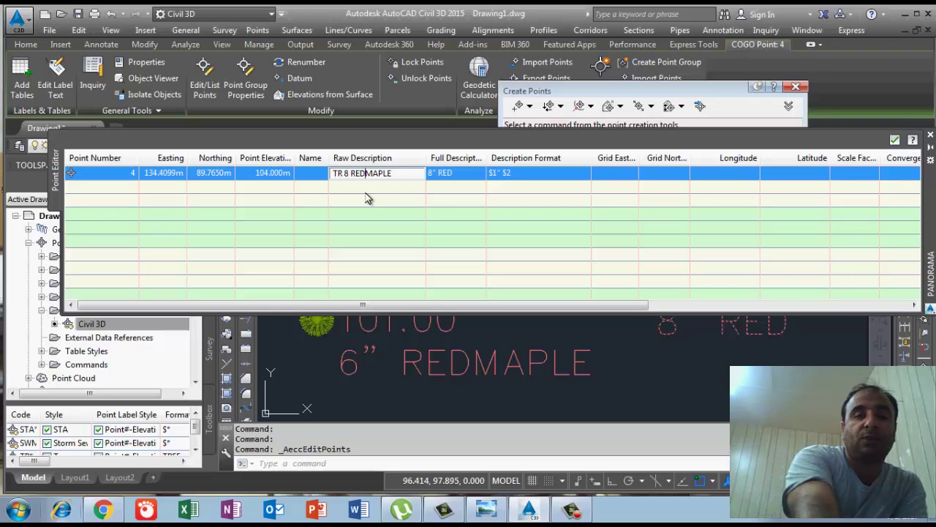
{"action": "type", "text": "_"}
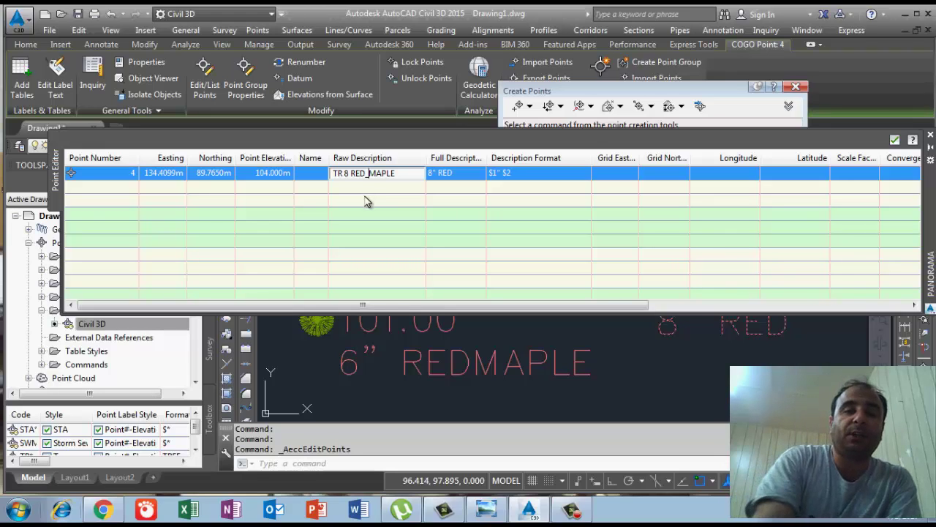
{"action": "key", "text": "Return"}
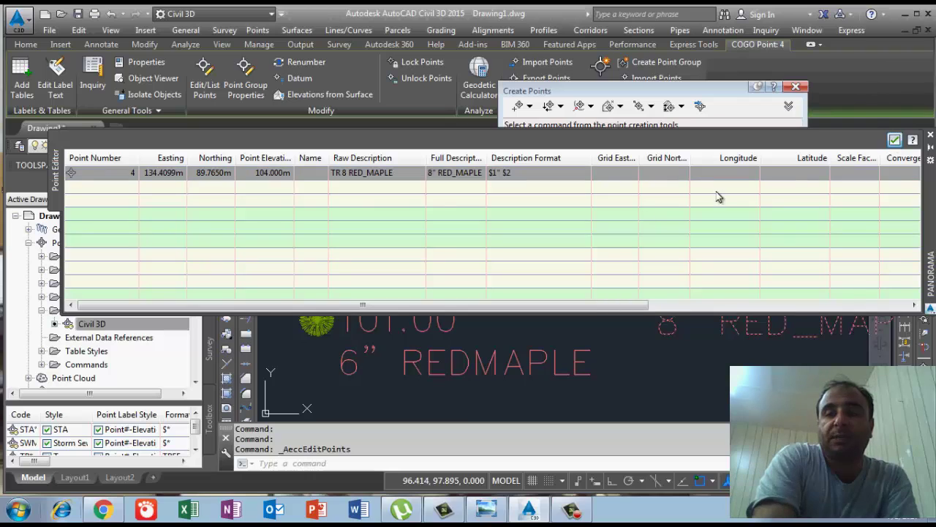
{"action": "left_click", "coordinate": [895, 139]}
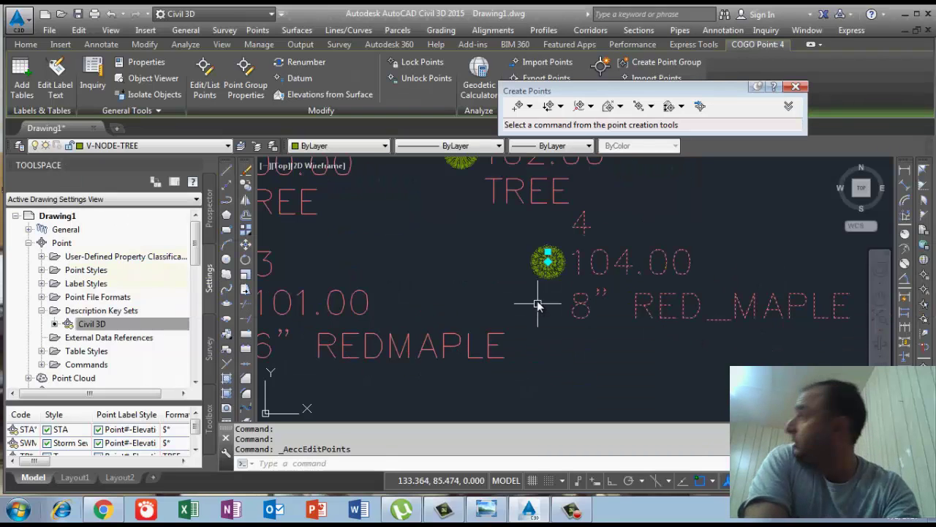
{"action": "key", "text": "Escape"}
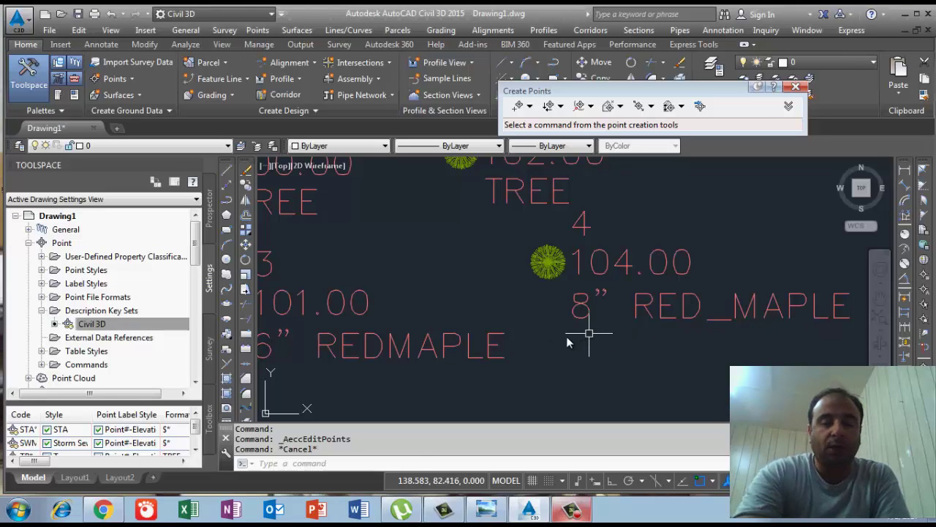
- Switch to Windows Photo Viewer to review the spaces and parameters in the TR 6 MAPLE diagram
{"action": "key", "text": "alt+Tab"}
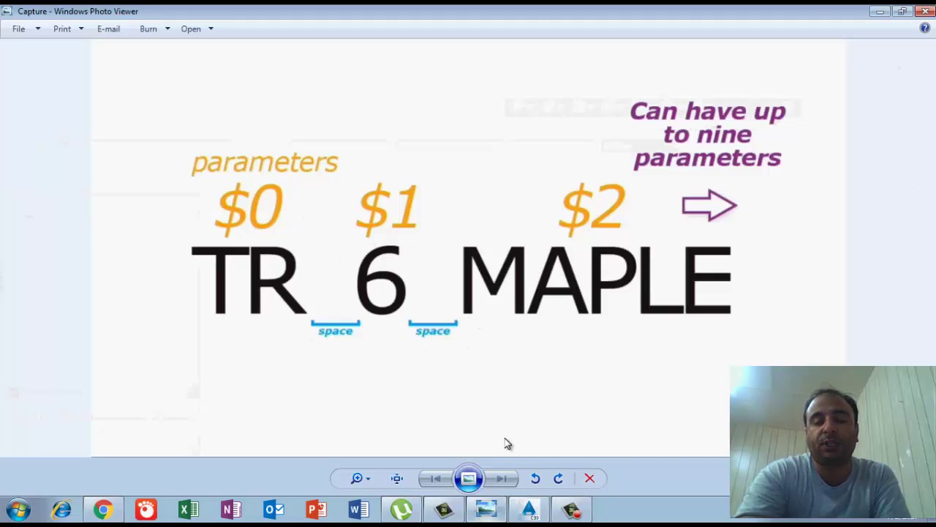
- Switch back to AutoCAD Civil 3D and examine the description label of point 4
{"action": "left_click", "coordinate": [528, 512]}
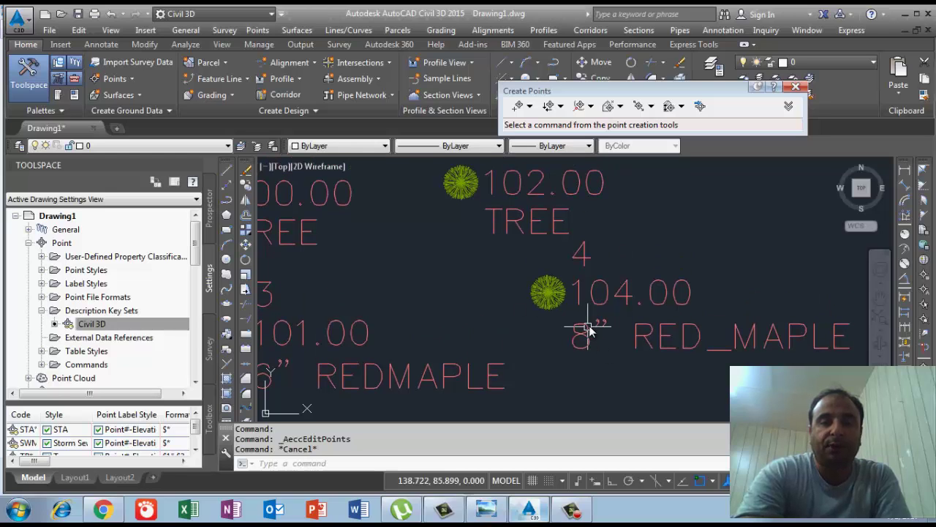
{"action": "scroll", "coordinate": [589, 323], "scroll_direction": "up", "scroll_amount": 2}
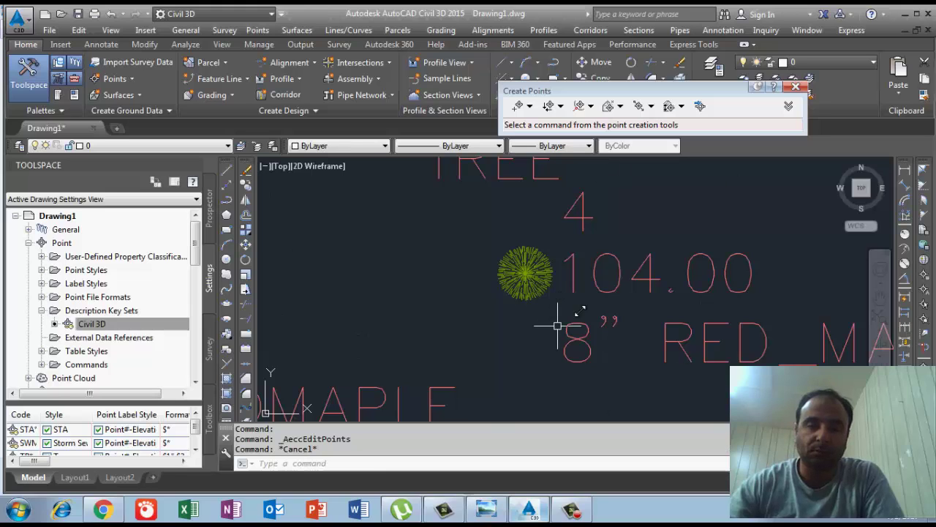
{"action": "left_click", "coordinate": [568, 514]}
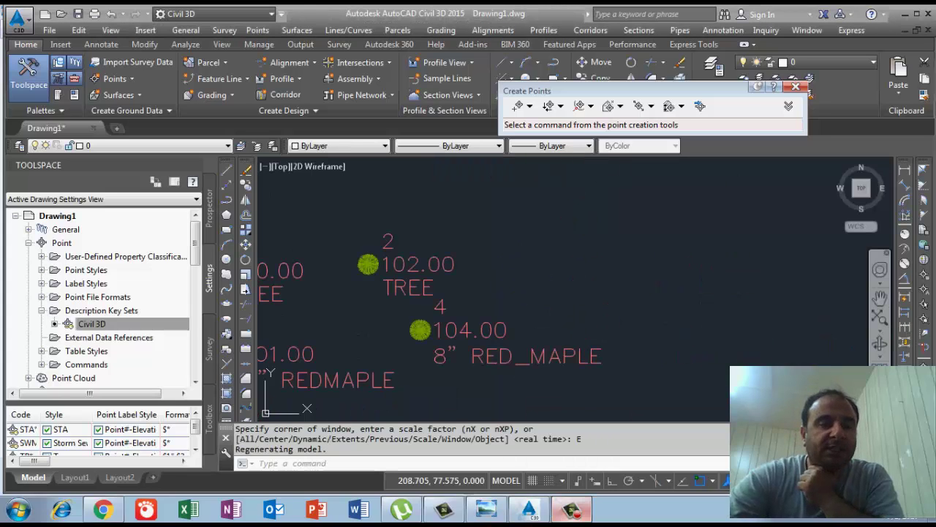
- Open the keys of the Civil 3D description key set, review the SWMH* and TR* formats, and close the key editor
{"action": "left_click", "coordinate": [143, 324]}
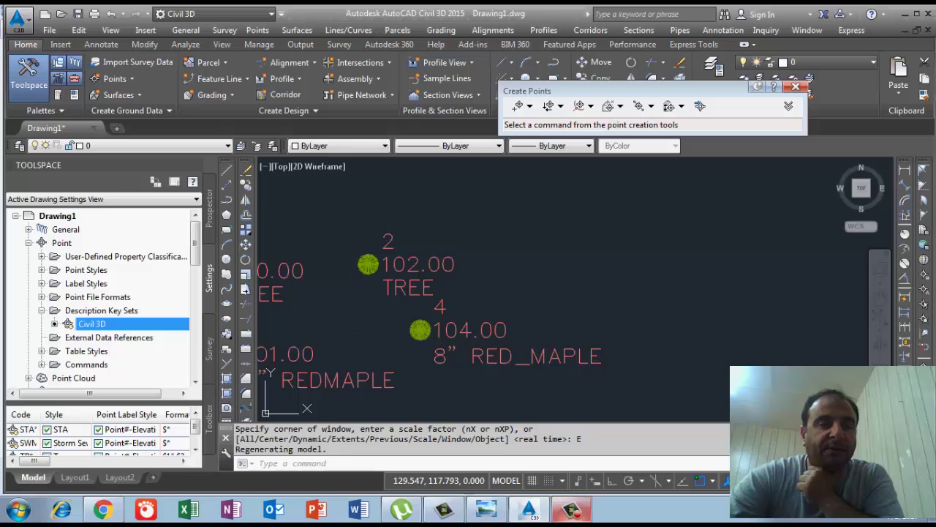
{"action": "key", "text": "Menu"}
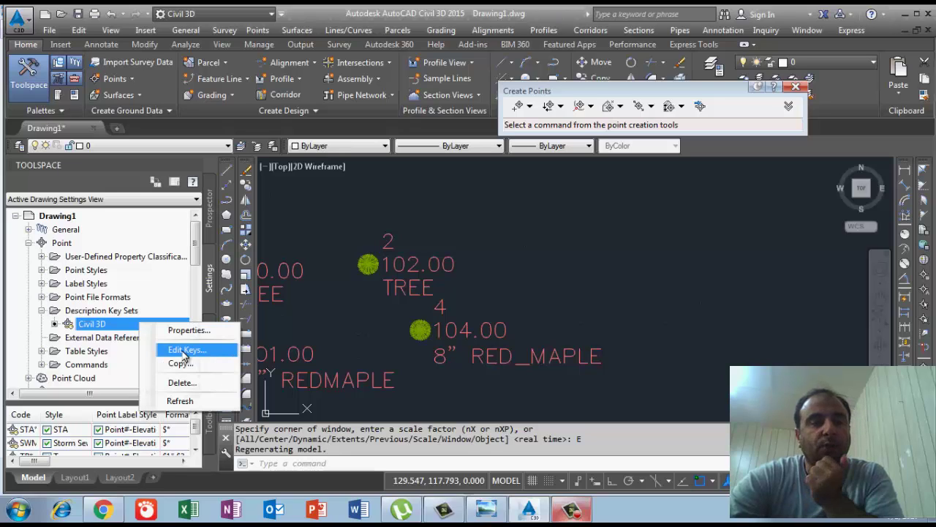
{"action": "left_click", "coordinate": [184, 351]}
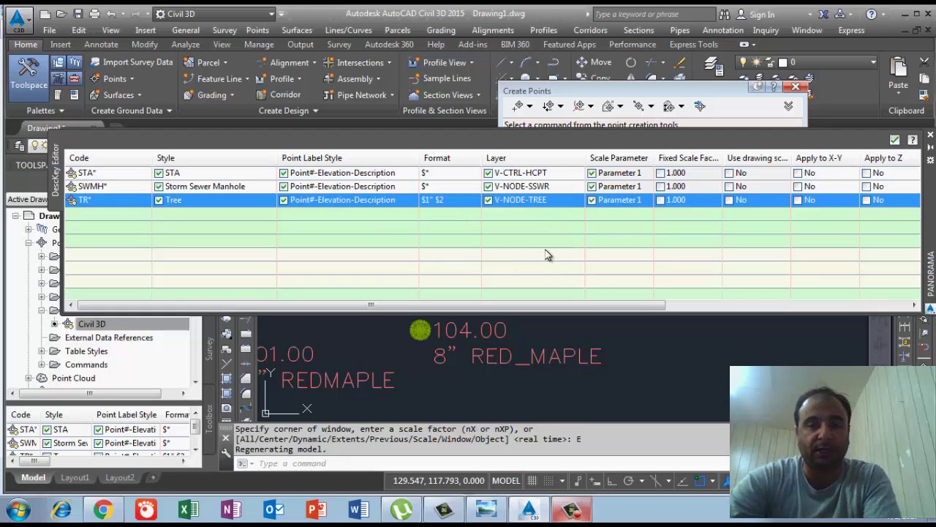
{"action": "left_click", "coordinate": [896, 139]}
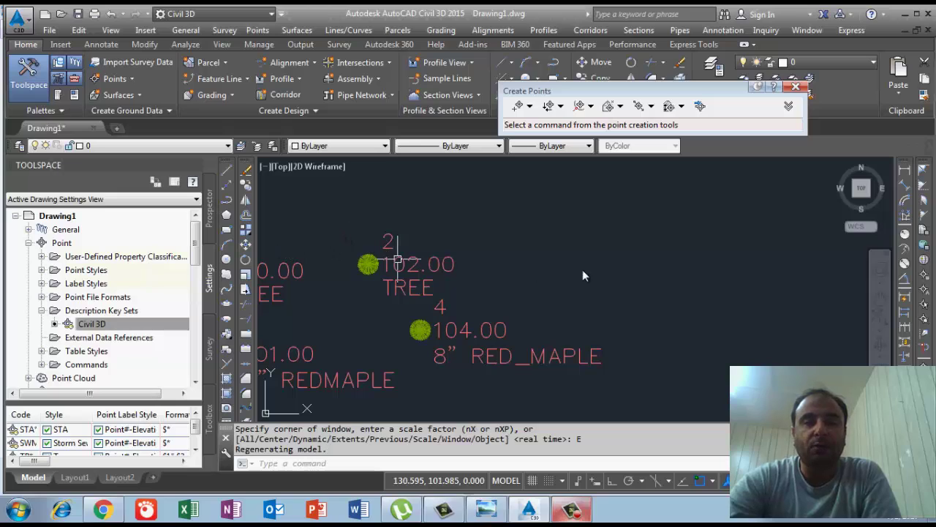
- Manually create a point to the upper right of point 4 with description SWMH and elevation 100
{"action": "left_click", "coordinate": [517, 106]}
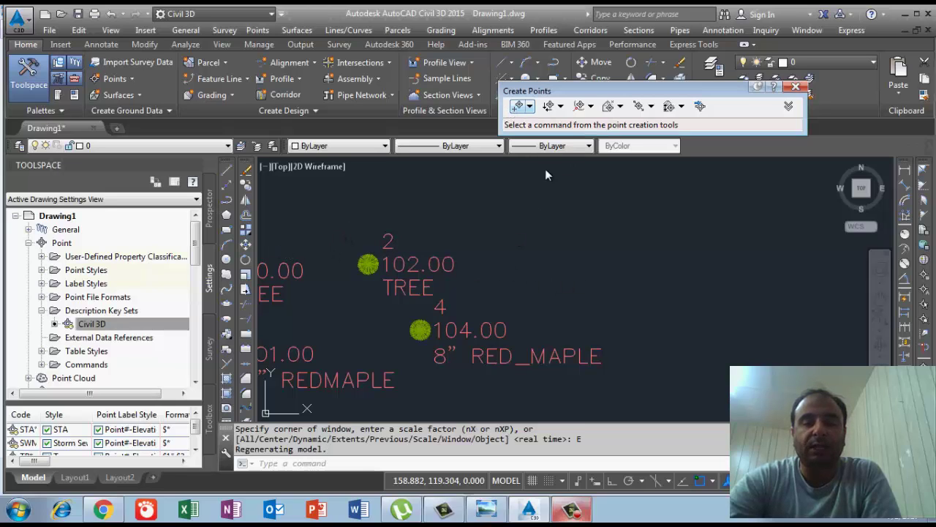
{"action": "left_click", "coordinate": [610, 231]}
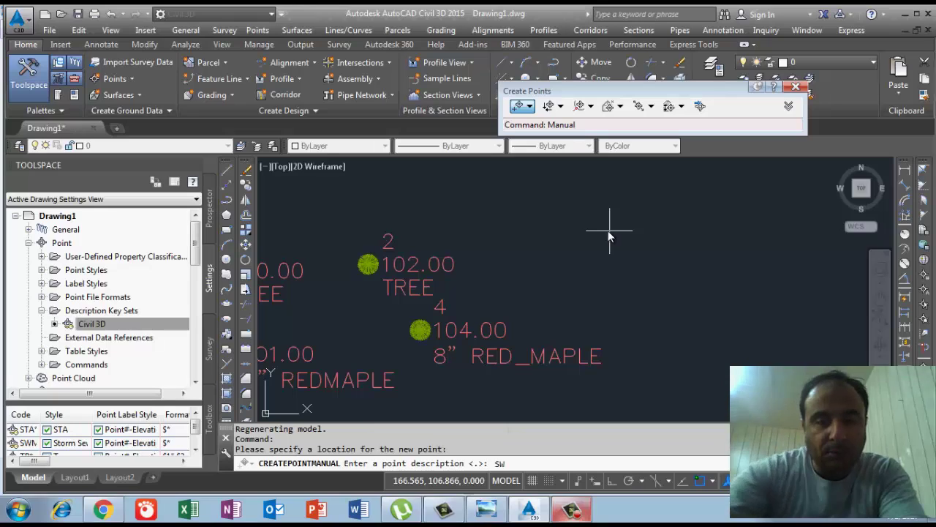
{"action": "type", "text": "SWMH"}
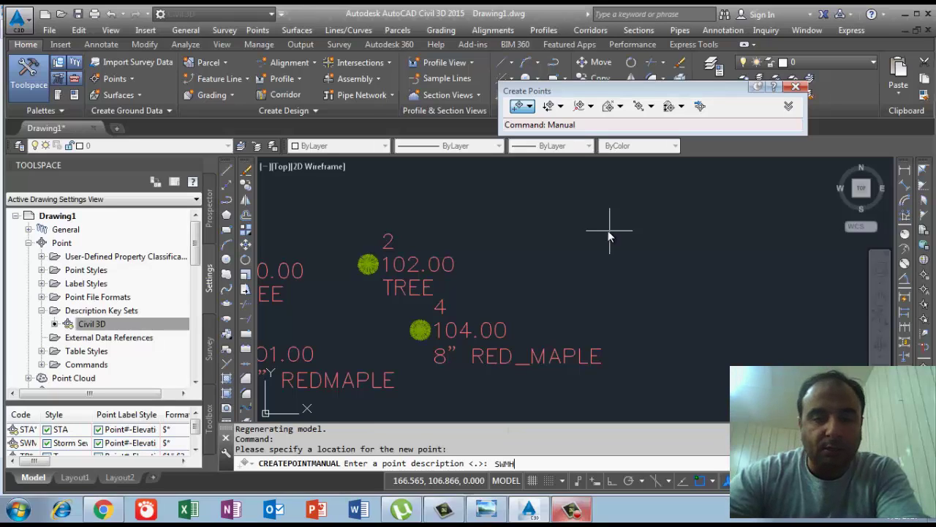
{"action": "key", "text": "Return"}
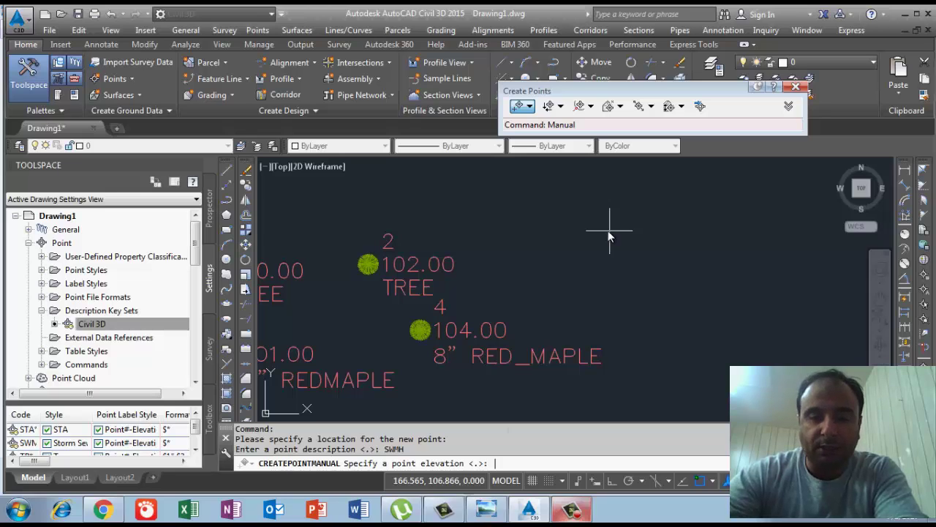
{"action": "type", "text": "100"}
{"action": "key", "text": "Return"}
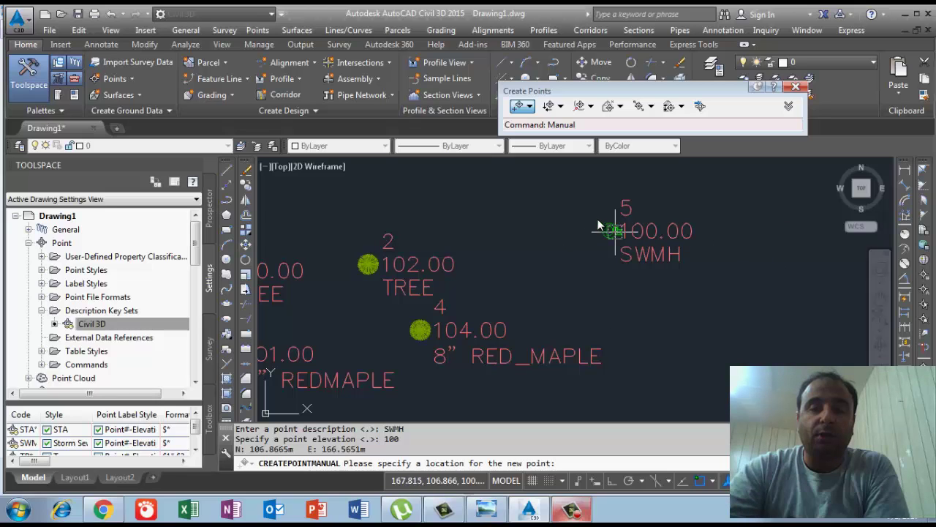
{"action": "key", "text": "Escape"}
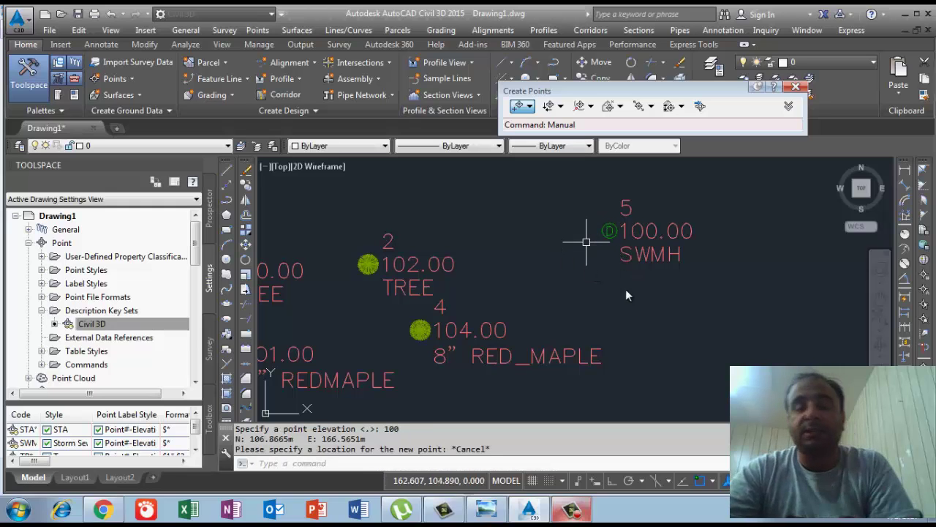
- Set the SWMH* key's format to $1M $2 $3 in the Civil 3D description key set and apply the change
{"action": "scroll", "coordinate": [589, 294], "scroll_direction": "down", "scroll_amount": 2}
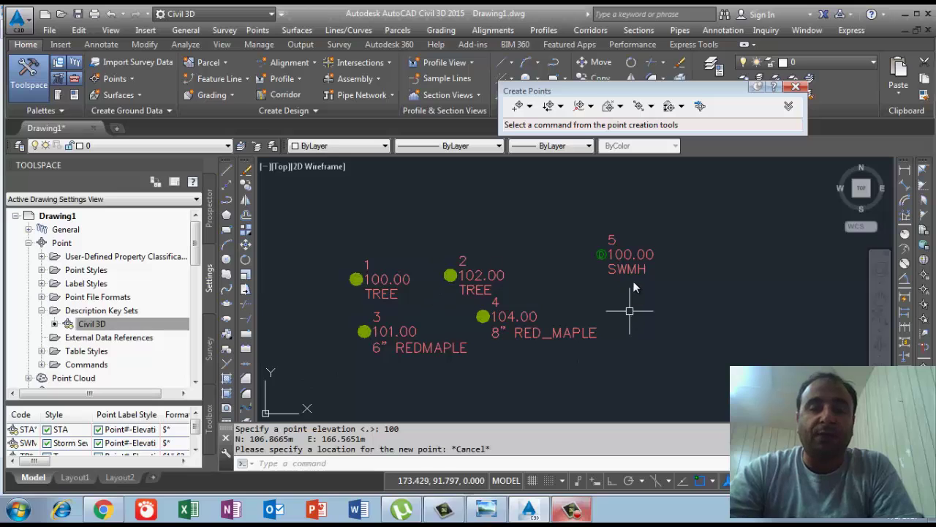
{"action": "mouse_move", "coordinate": [600, 292]}
{"action": "middle_mouse_down"}
{"action": "mouse_move", "coordinate": [514, 298]}
{"action": "mouse_move", "coordinate": [451, 288]}
{"action": "middle_mouse_up"}
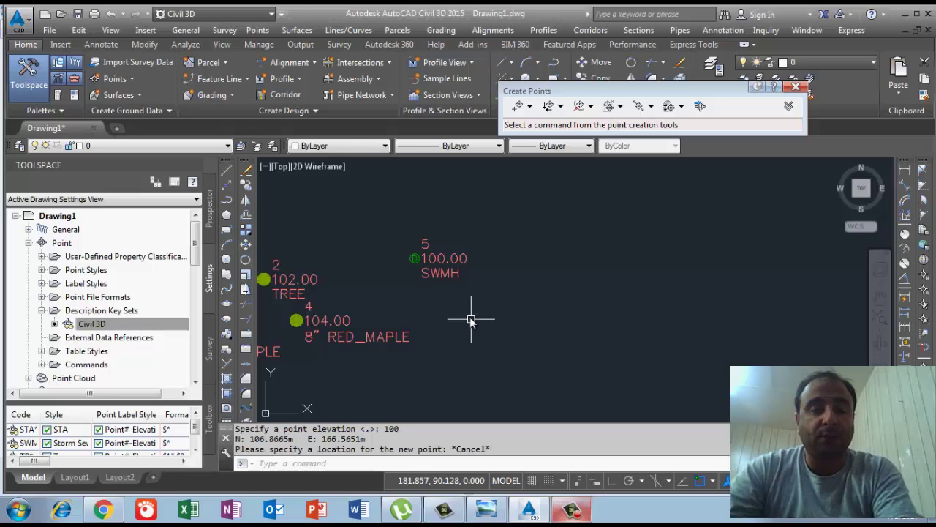
{"action": "left_click", "coordinate": [162, 322]}
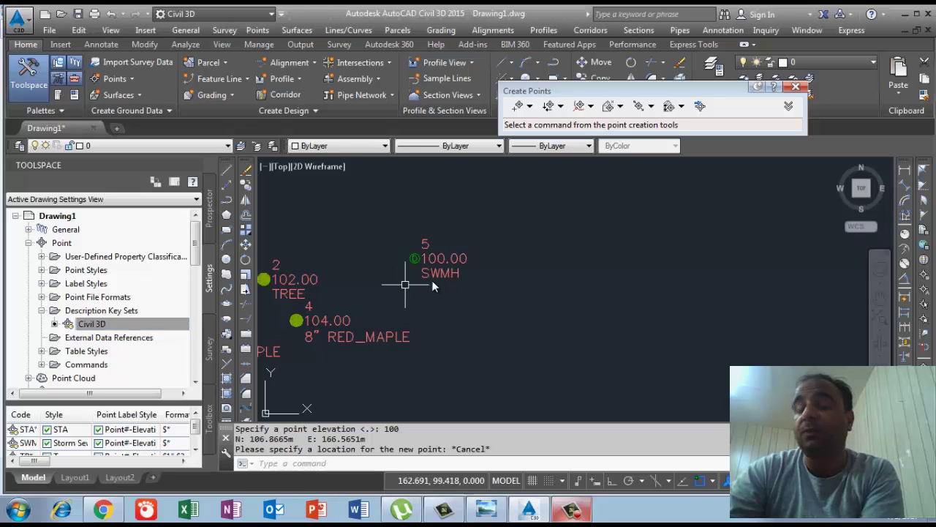
{"action": "right_click", "coordinate": [169, 328]}
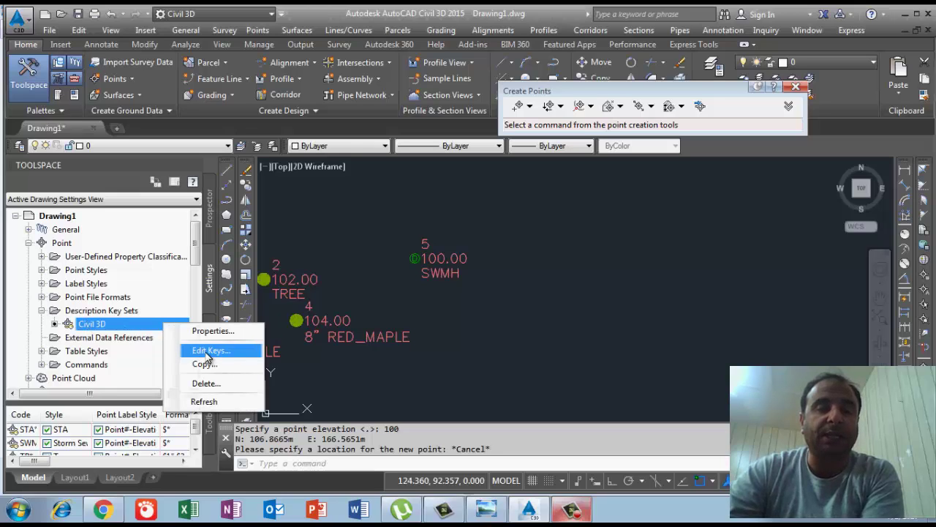
{"action": "left_click", "coordinate": [208, 355]}
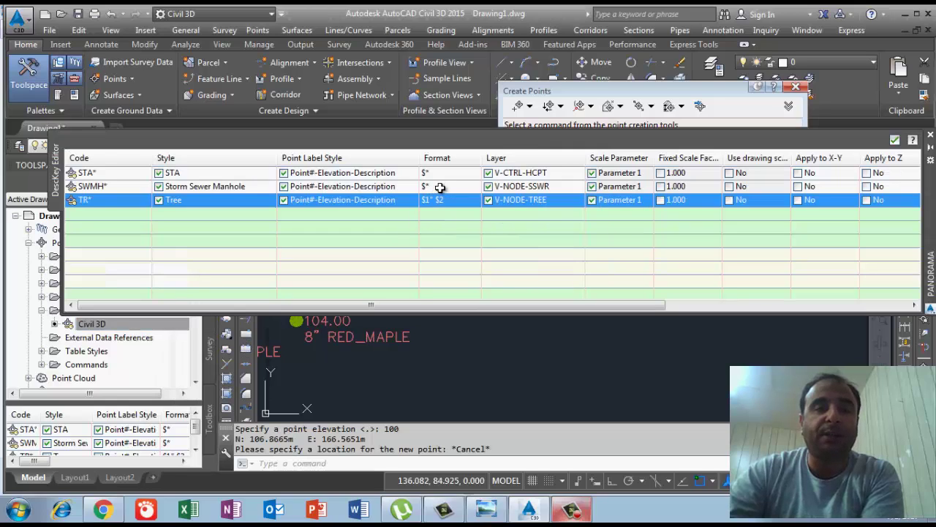
{"action": "double_click", "coordinate": [440, 187]}
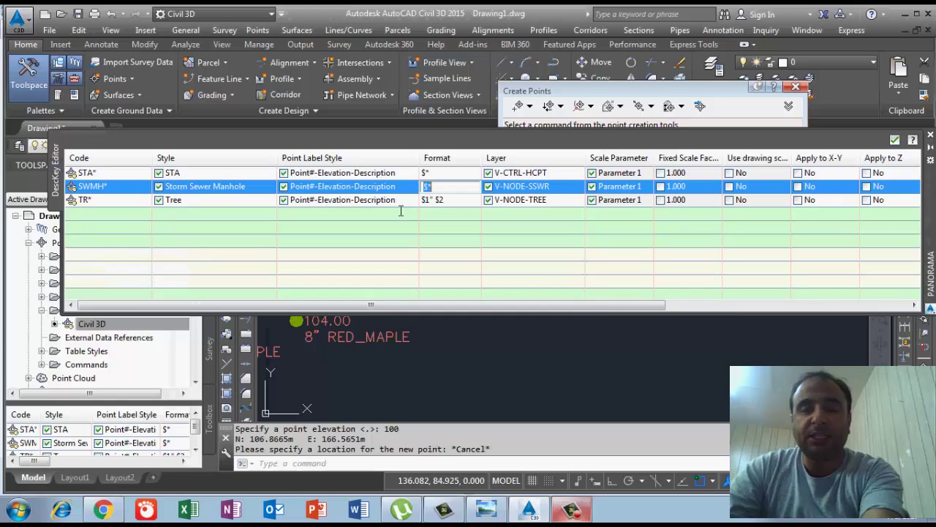
{"action": "key", "text": "BackSpace"}
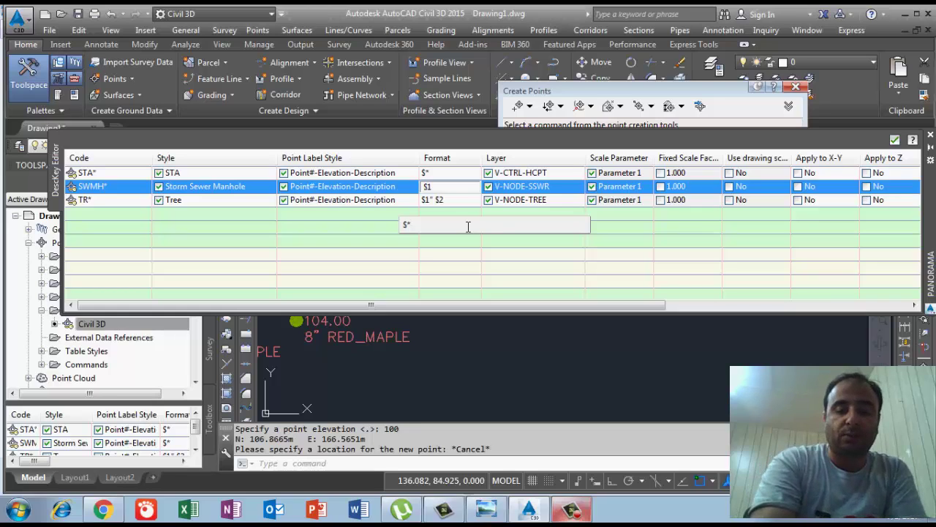
{"action": "type", "text": "M"}
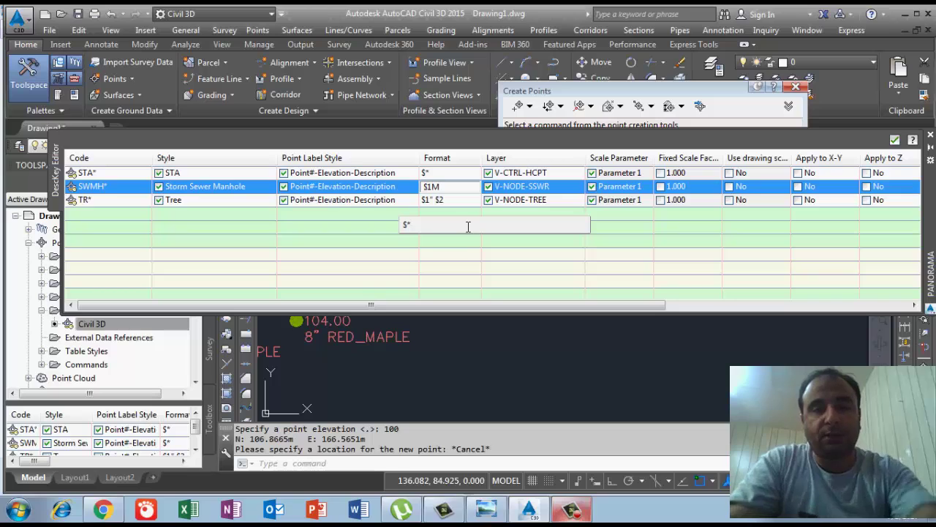
{"action": "type", "text": " $2"}
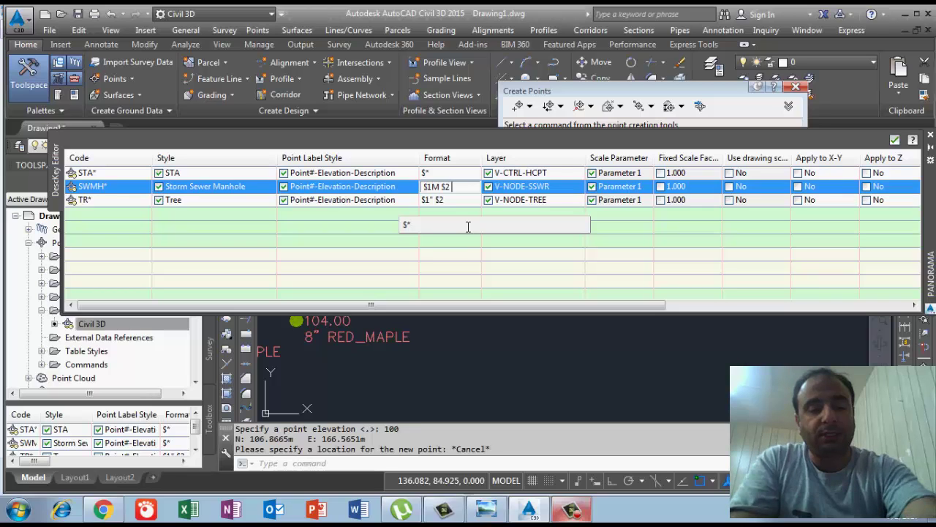
{"action": "type", "text": " $"}
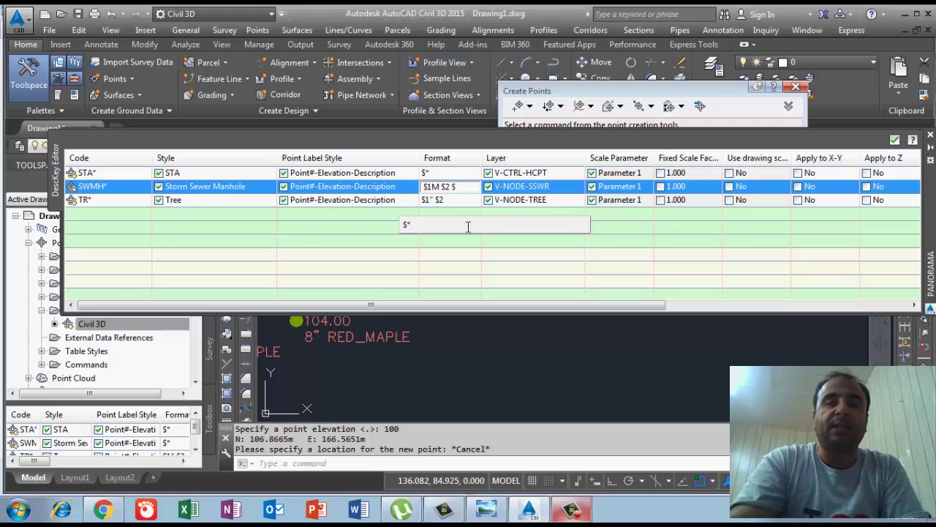
{"action": "type", "text": "3"}
{"action": "key", "text": "Return"}
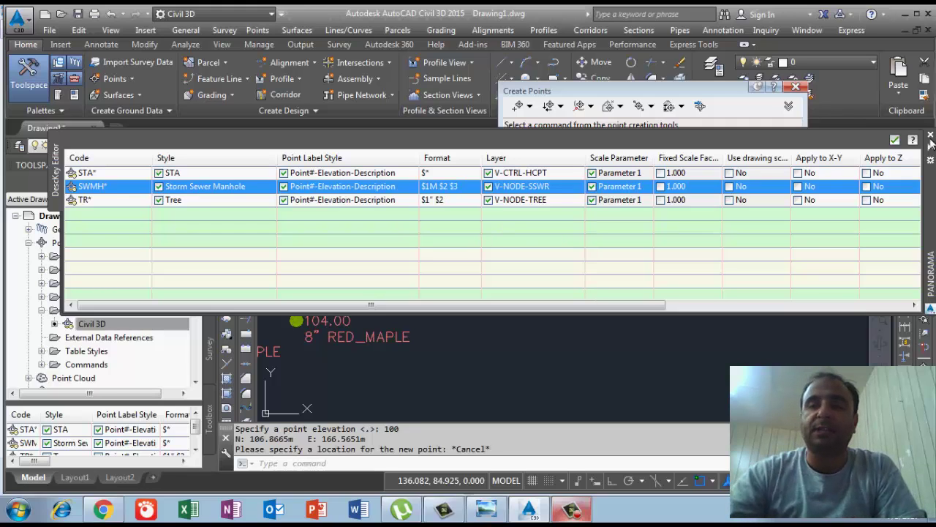
{"action": "left_click", "coordinate": [895, 140]}
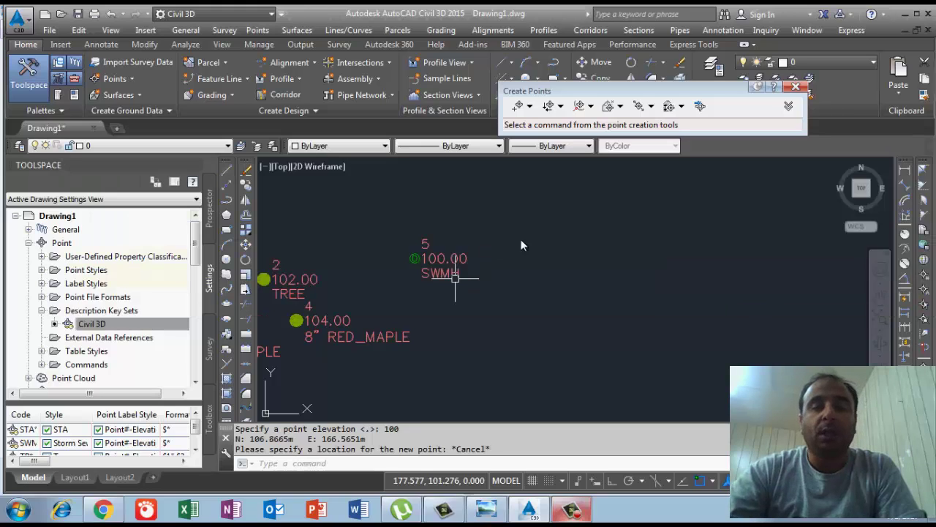
{"action": "middle_click_drag", "start_coordinate": [488, 348], "coordinate": [534, 323]}
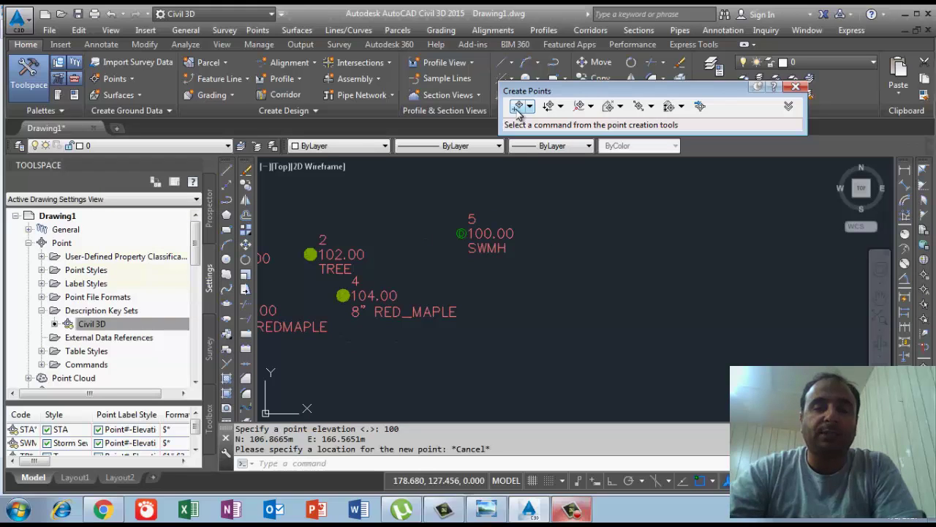
{"action": "key", "text": "Return"}
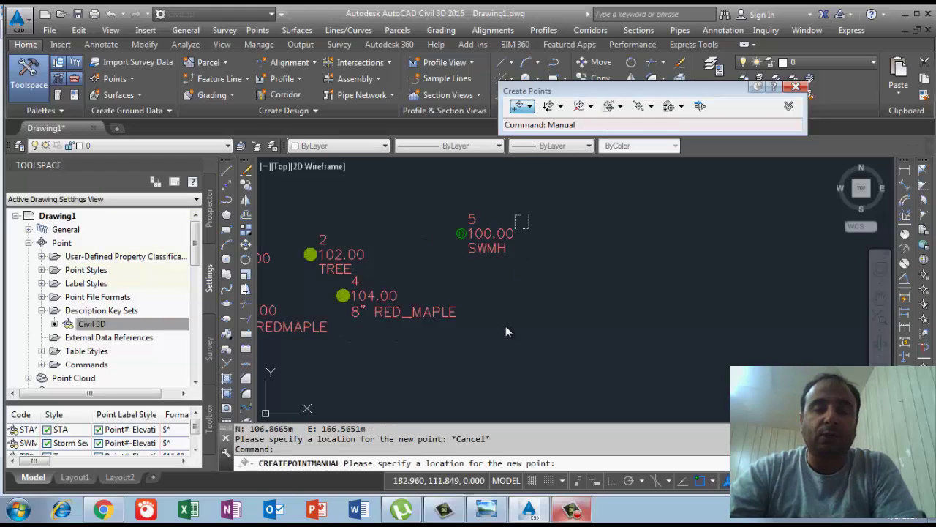
{"action": "left_click", "coordinate": [539, 308]}
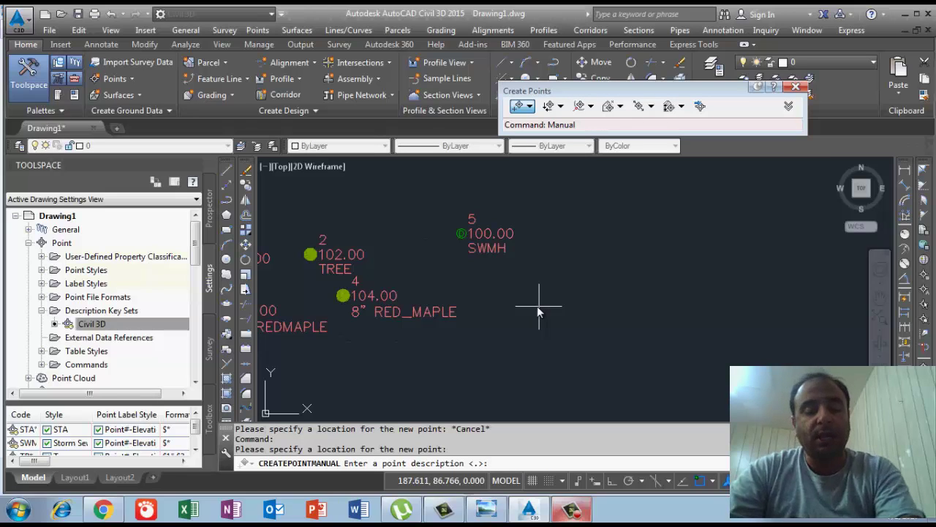
{"action": "type", "text": "SW"}
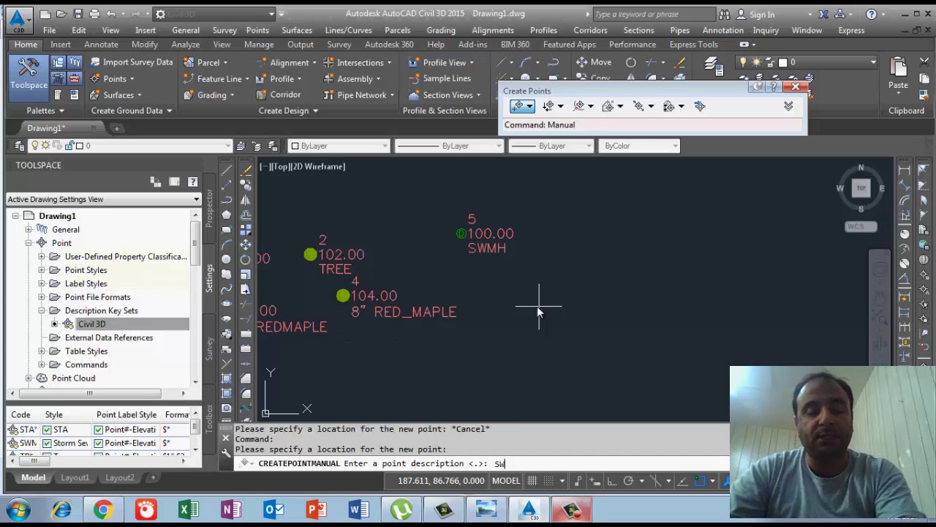
{"action": "type", "text": "MH"}
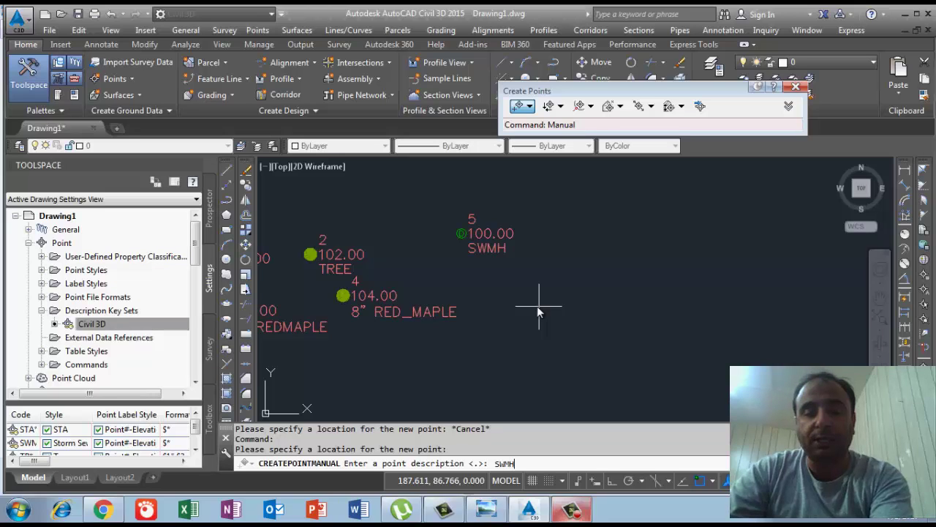
{"action": "key", "text": "Return"}
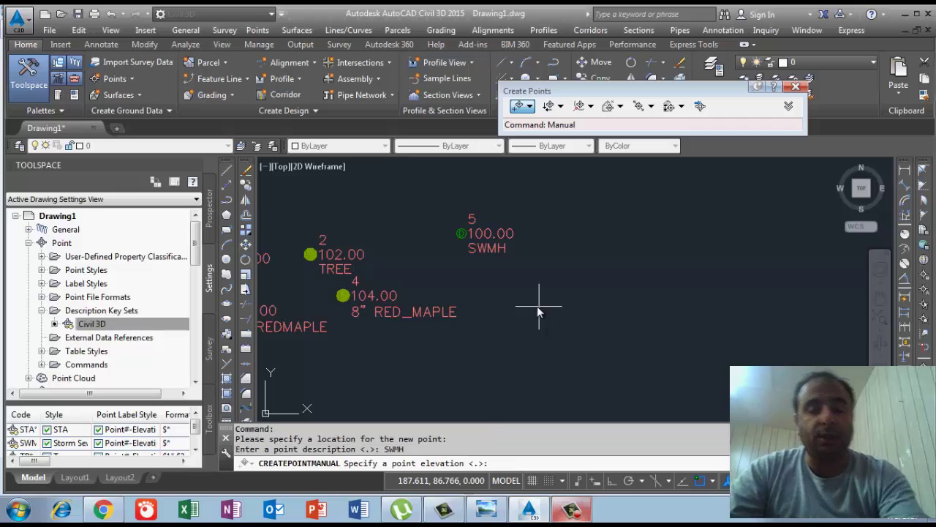
{"action": "key", "text": "Escape"}
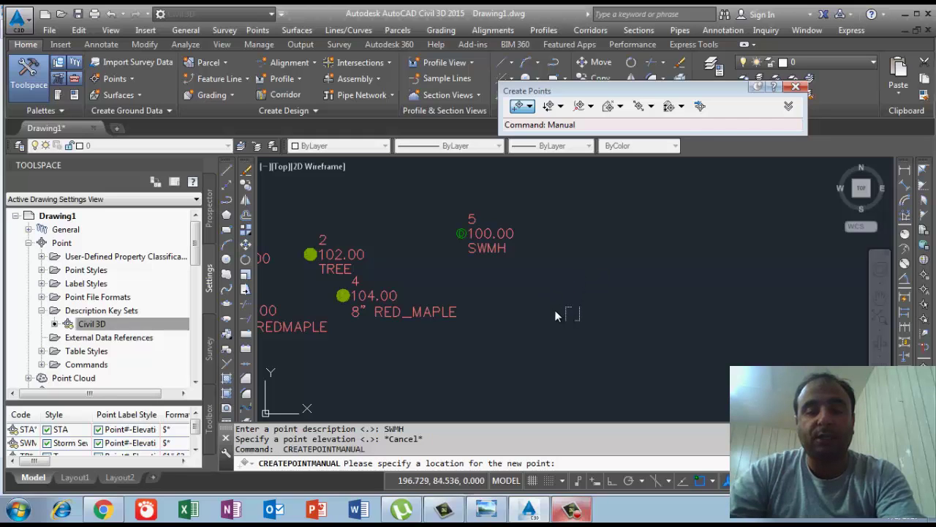
- Manually place a new point to the lower right of point 5 with raw description SWMH 1.2 DAMAIG
{"action": "left_click", "coordinate": [556, 310]}
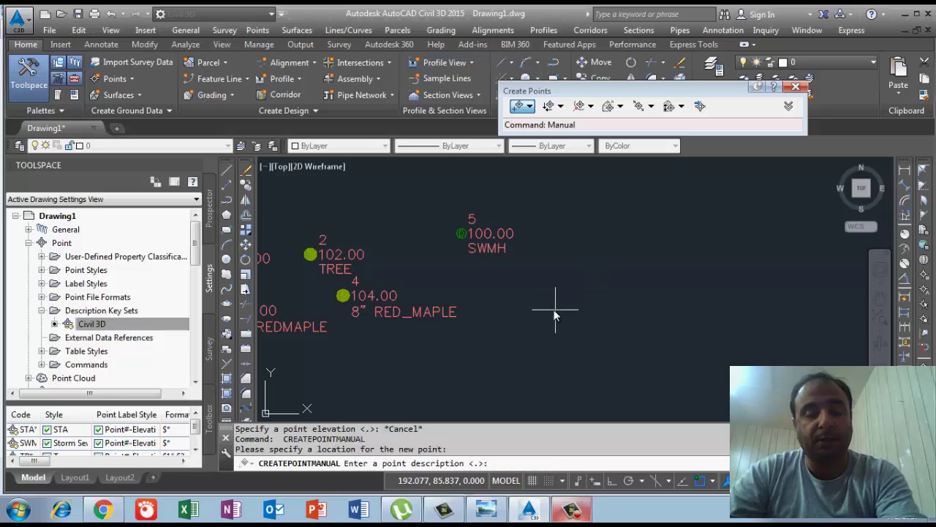
{"action": "type", "text": "SWM"}
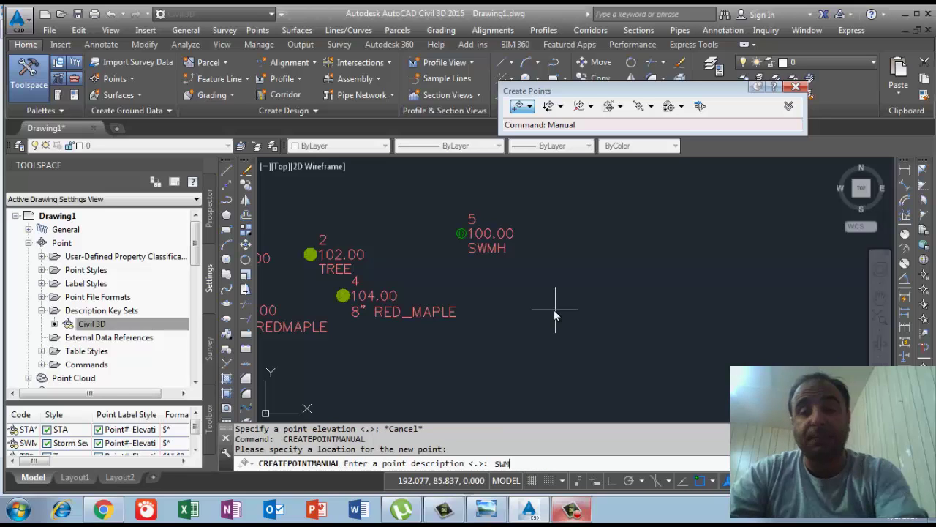
{"action": "type", "text": "H"}
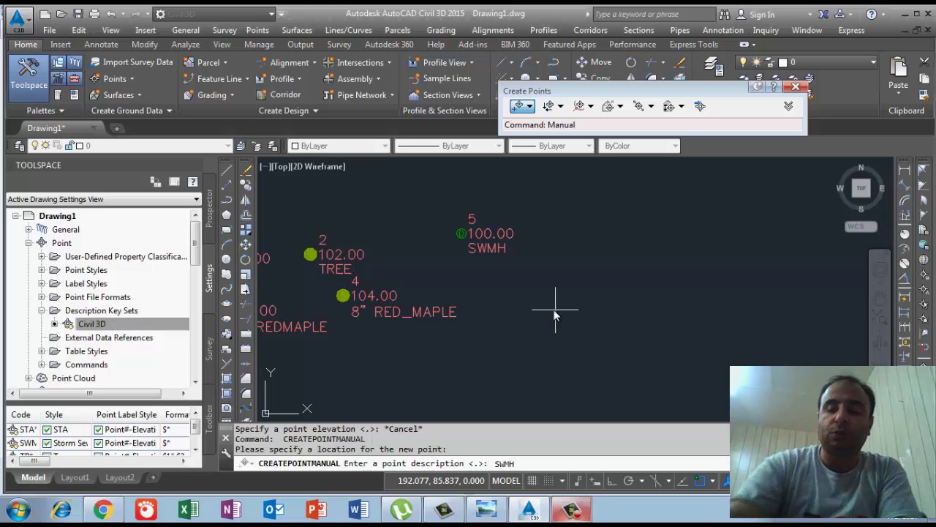
{"action": "type", "text": "0"}
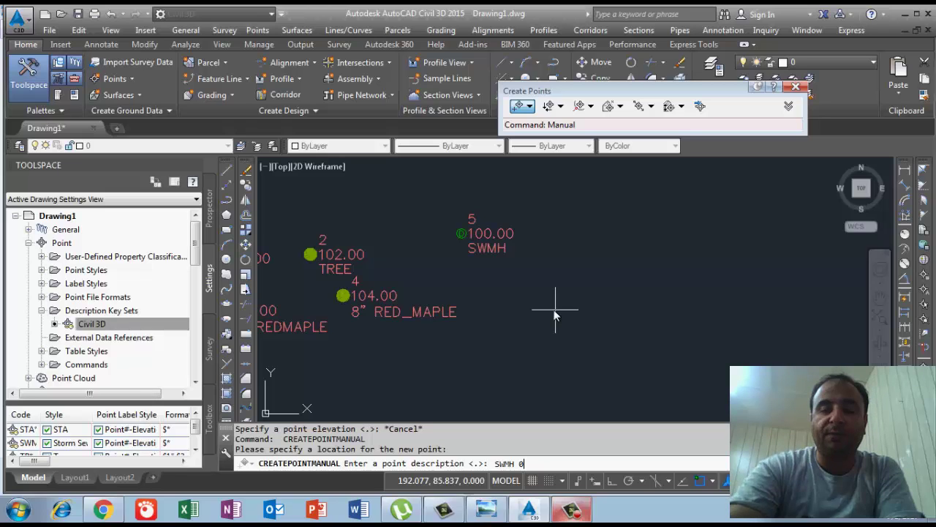
{"action": "type", "text": ".5"}
{"action": "key", "text": "BackSpace"}
{"action": "key", "text": "BackSpace"}
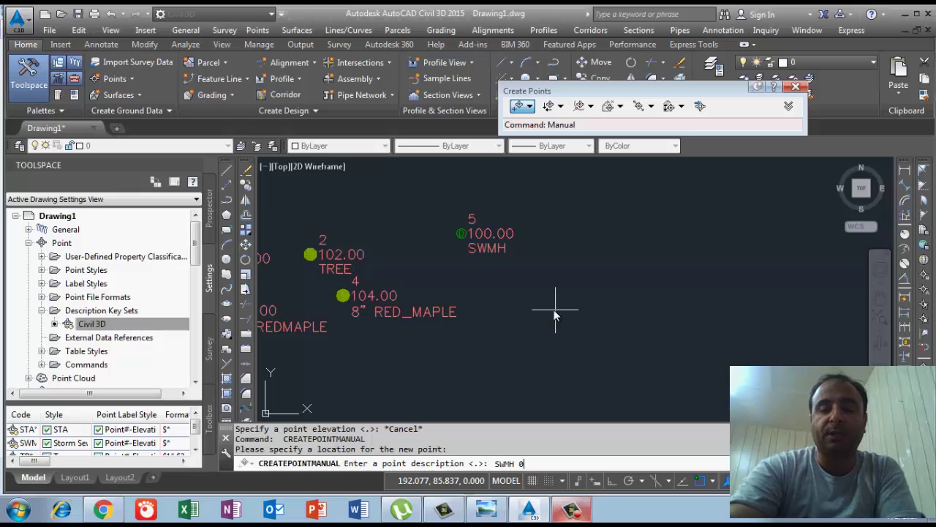
{"action": "type", "text": ".2"}
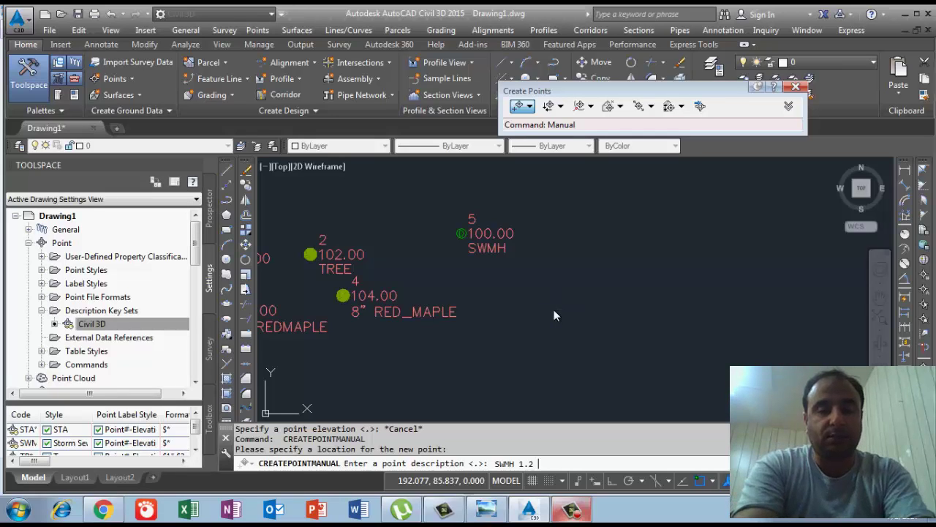
{"action": "type", "text": "cIR"}
{"action": "key", "text": "BackSpace"}
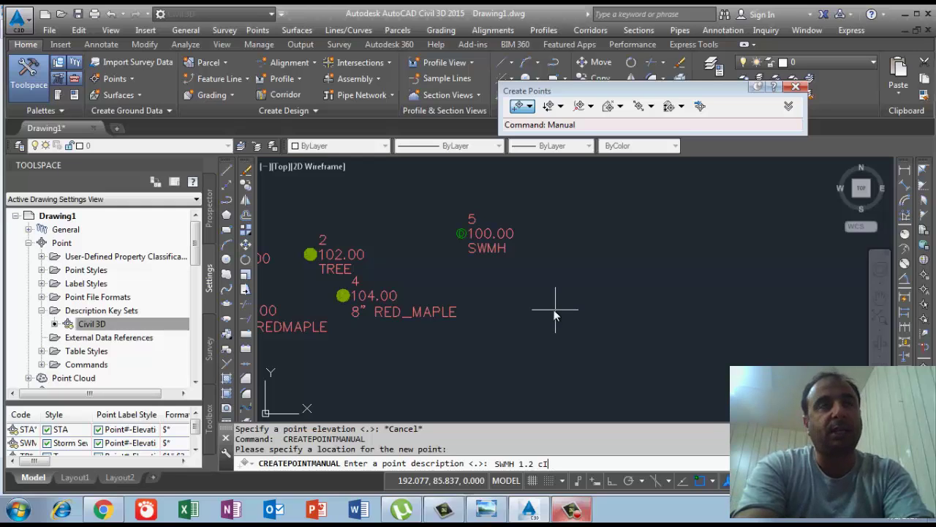
{"action": "key", "text": "BackSpace"}
{"action": "key", "text": "BackSpace"}
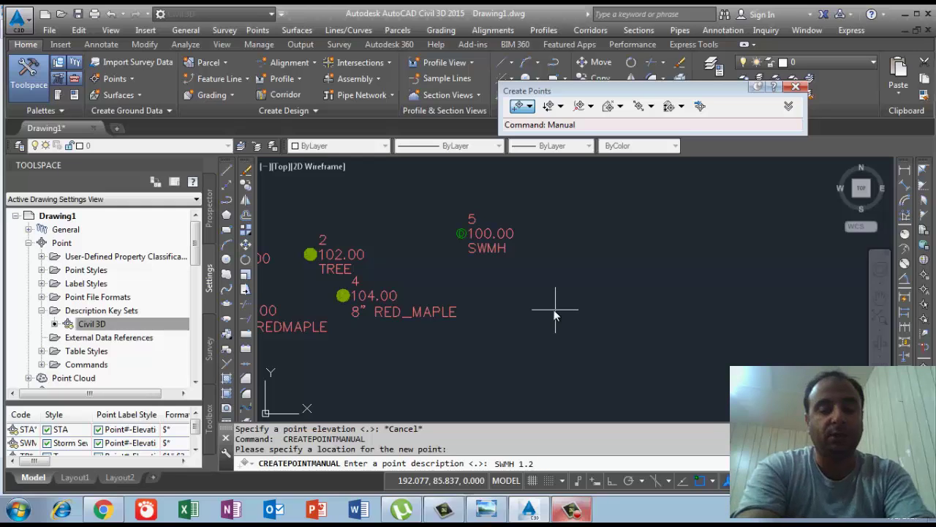
{"action": "type", "text": "DA"}
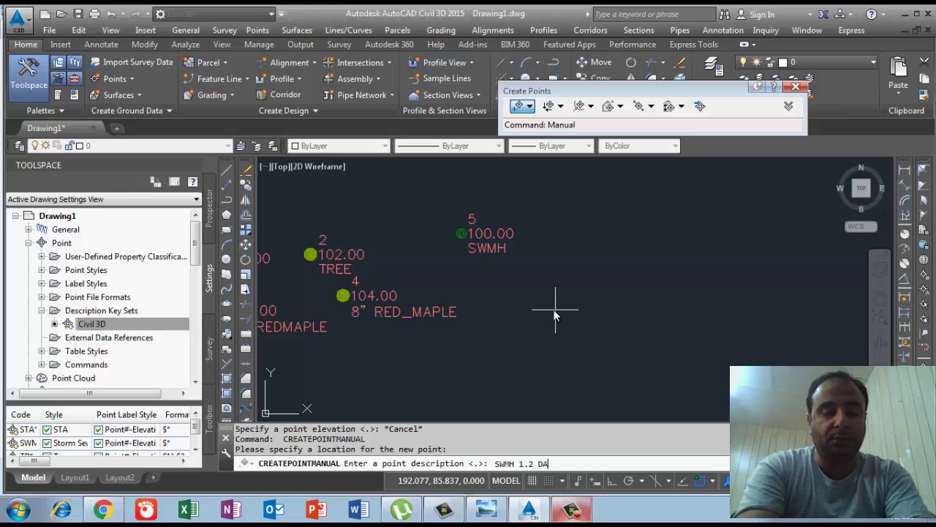
{"action": "type", "text": "MAG"}
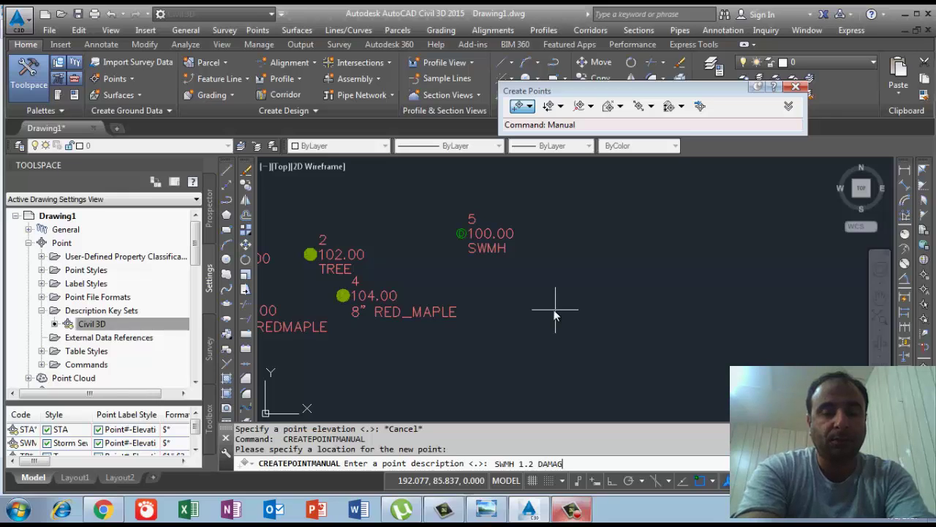
{"action": "key", "text": "BackSpace"}
{"action": "type", "text": "G"}
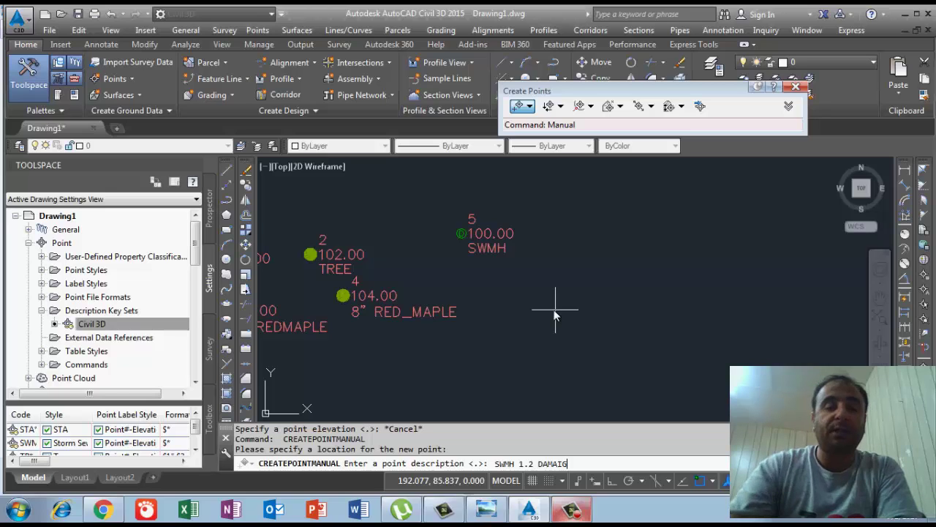
{"action": "key", "text": "Return"}
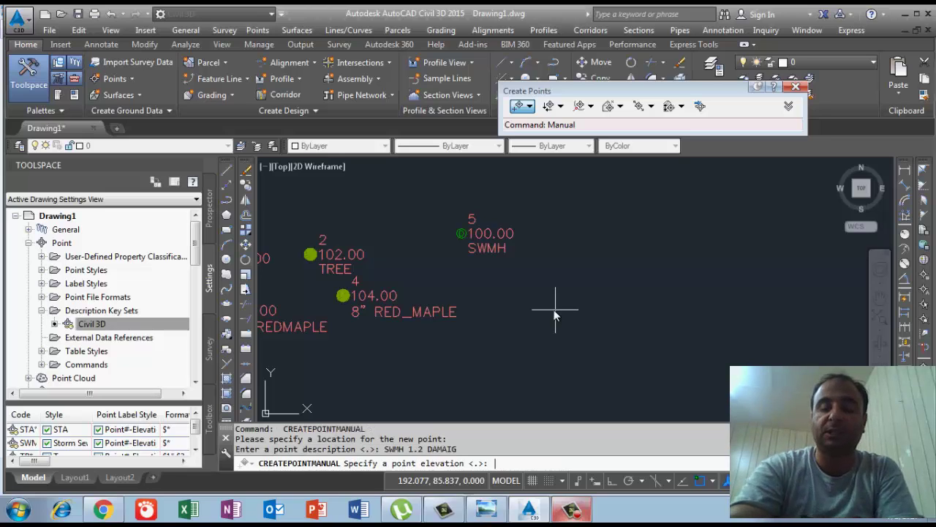
- Give the new storm manhole point an elevation of 106 and end manual point creation
{"action": "type", "text": "106"}
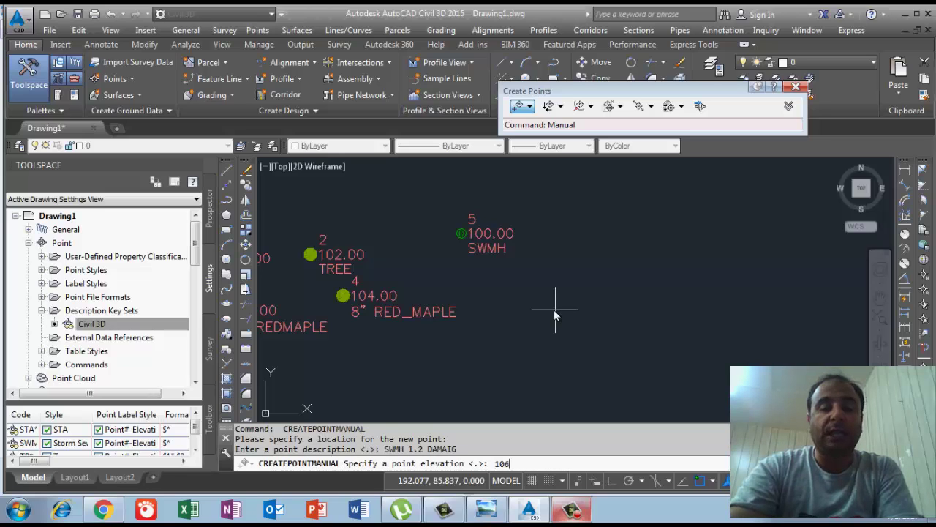
{"action": "key", "text": "Return"}
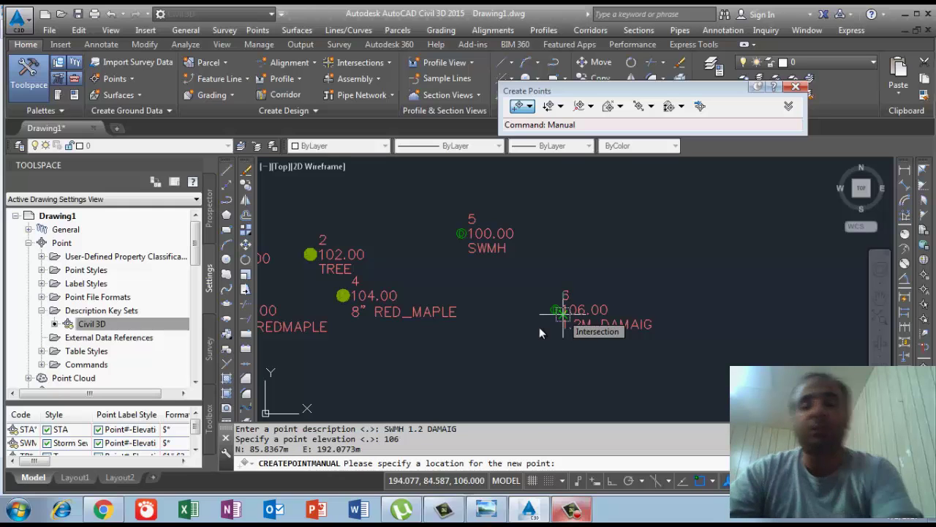
{"action": "key", "text": "Escape"}
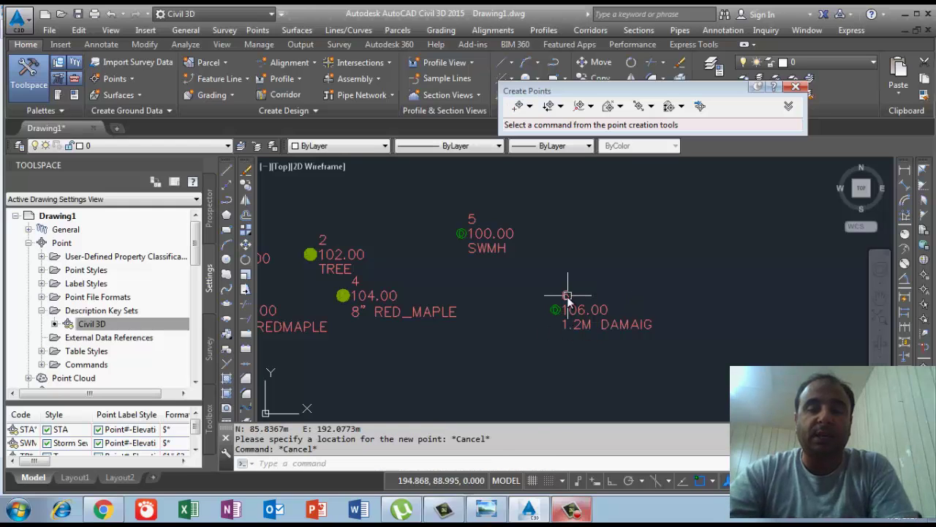
- Examine the description label of the new manhole point and compare it with the tree point labels
{"action": "scroll", "coordinate": [573, 302], "scroll_direction": "up", "scroll_amount": 4}
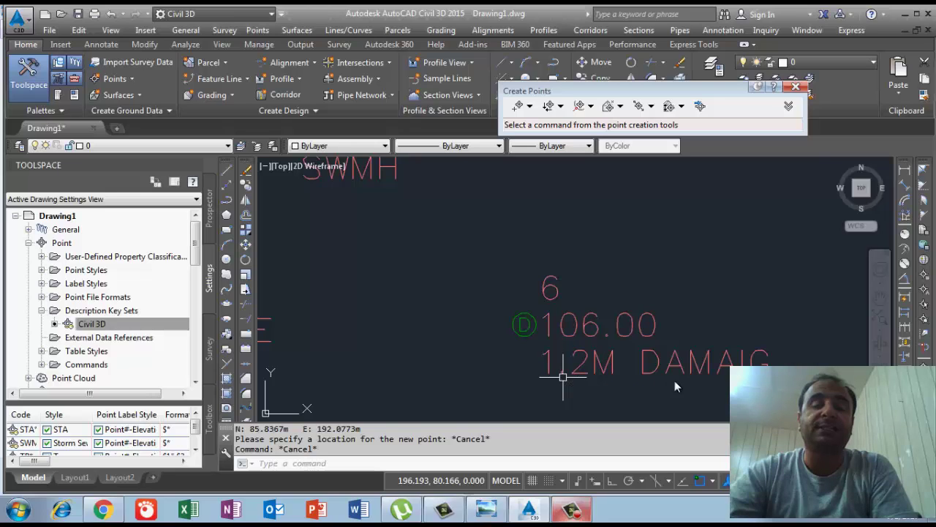
{"action": "scroll", "coordinate": [588, 313], "scroll_direction": "down", "scroll_amount": 4}
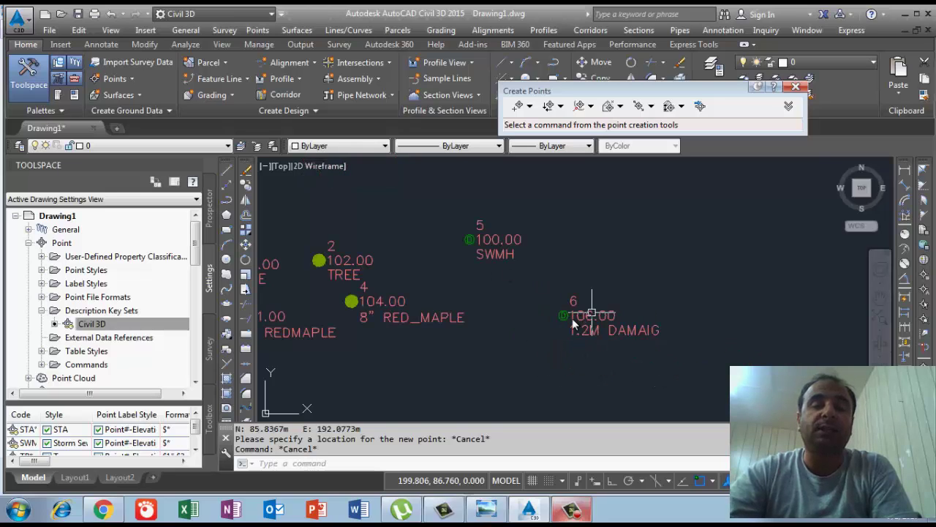
{"action": "middle_click_drag", "start_coordinate": [488, 321], "coordinate": [567, 328]}
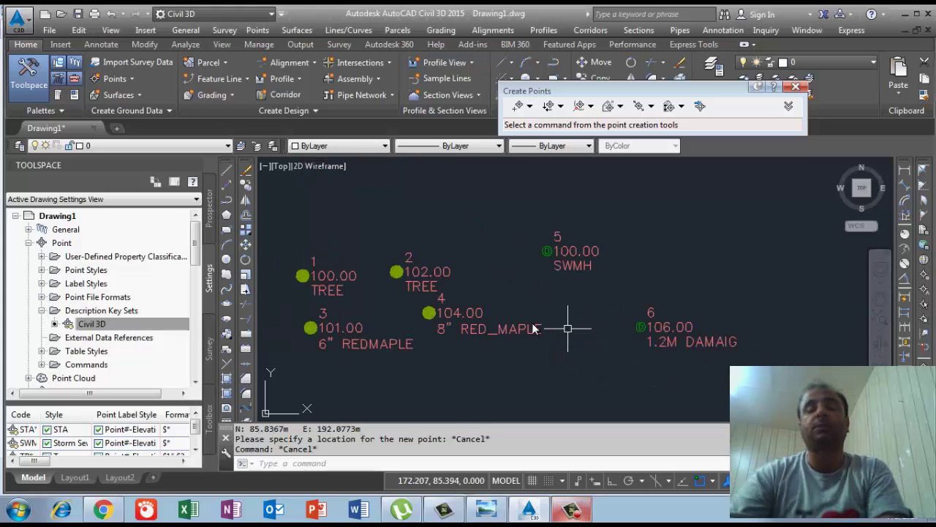
{"action": "mouse_move", "coordinate": [524, 330]}
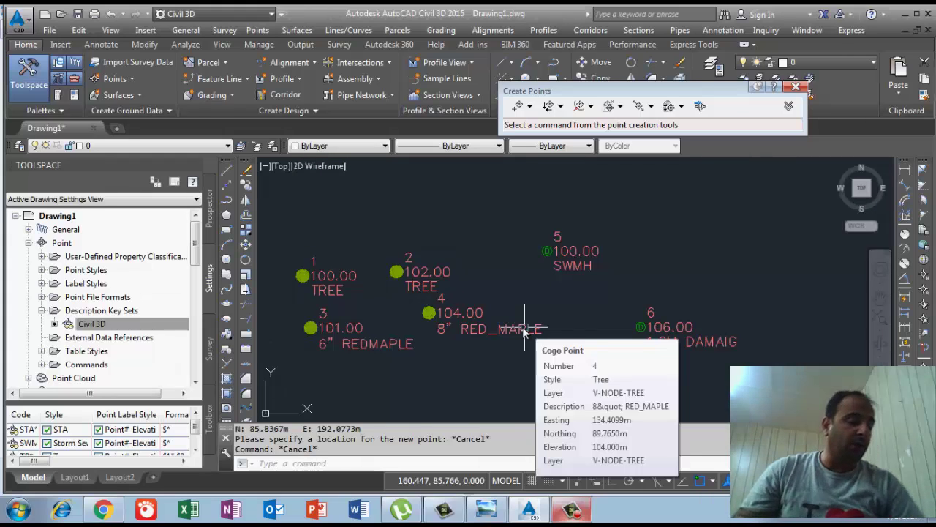